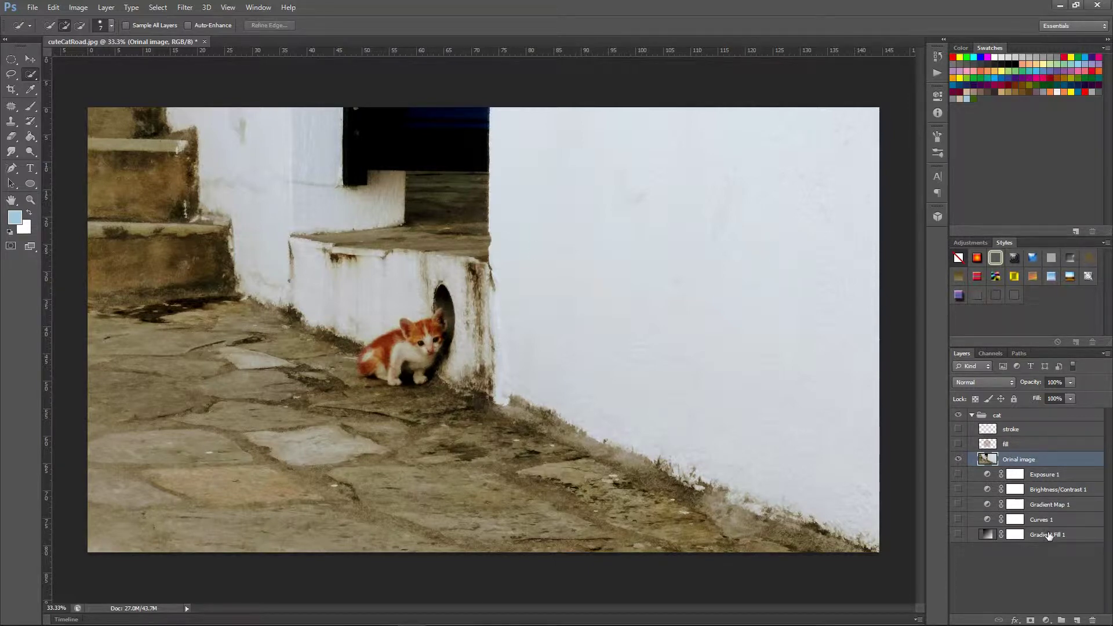
Delete the Exposure 1, Brightness/Contrast 1, Gradient Map 1, Curves 1 and Gradient Fill 1 layers
left_click(1038, 479)
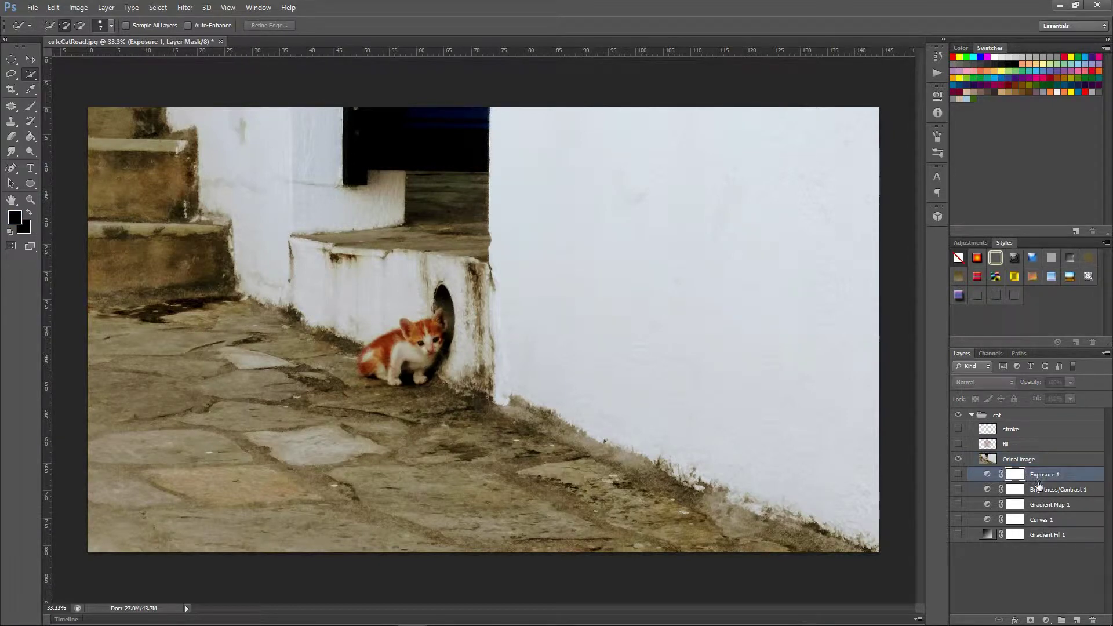
left_click(1044, 503, "shift")
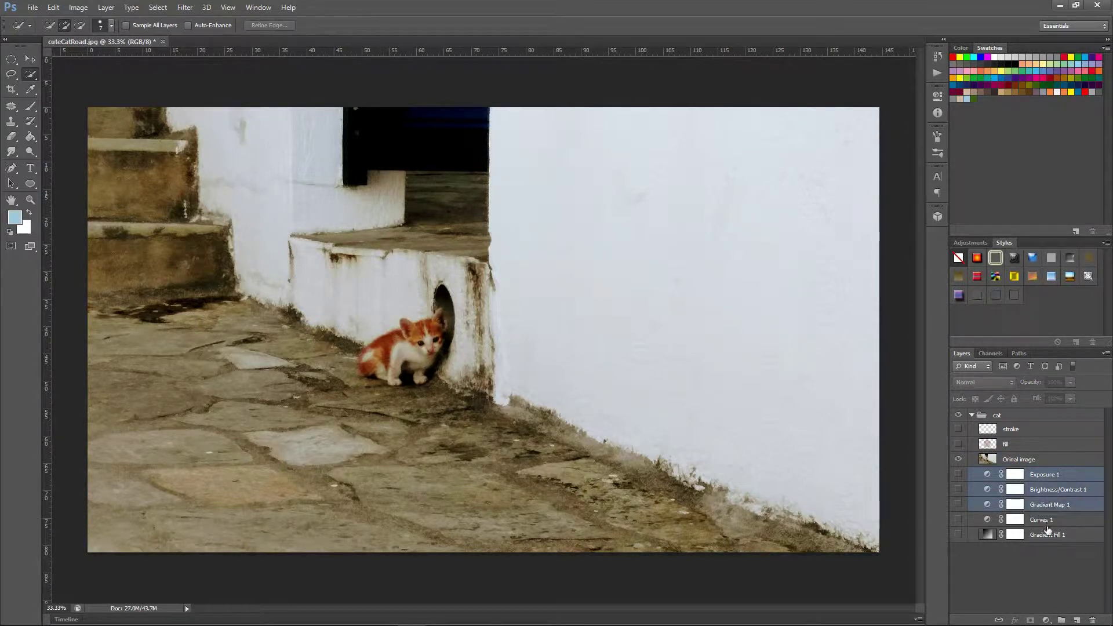
left_click(1047, 530, "shift")
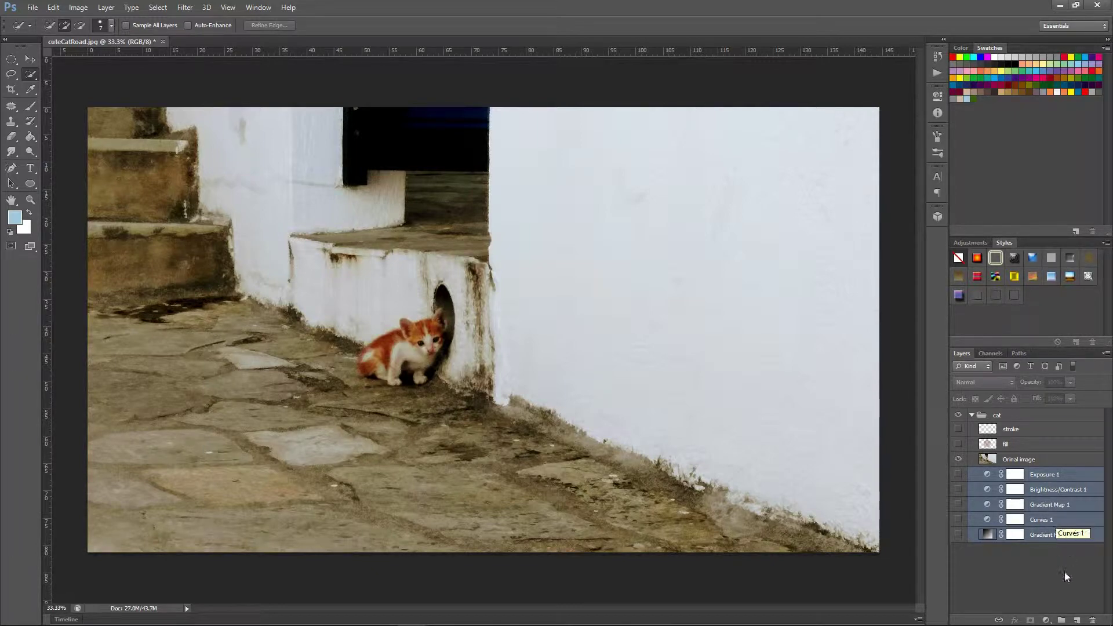
left_click(1093, 621)
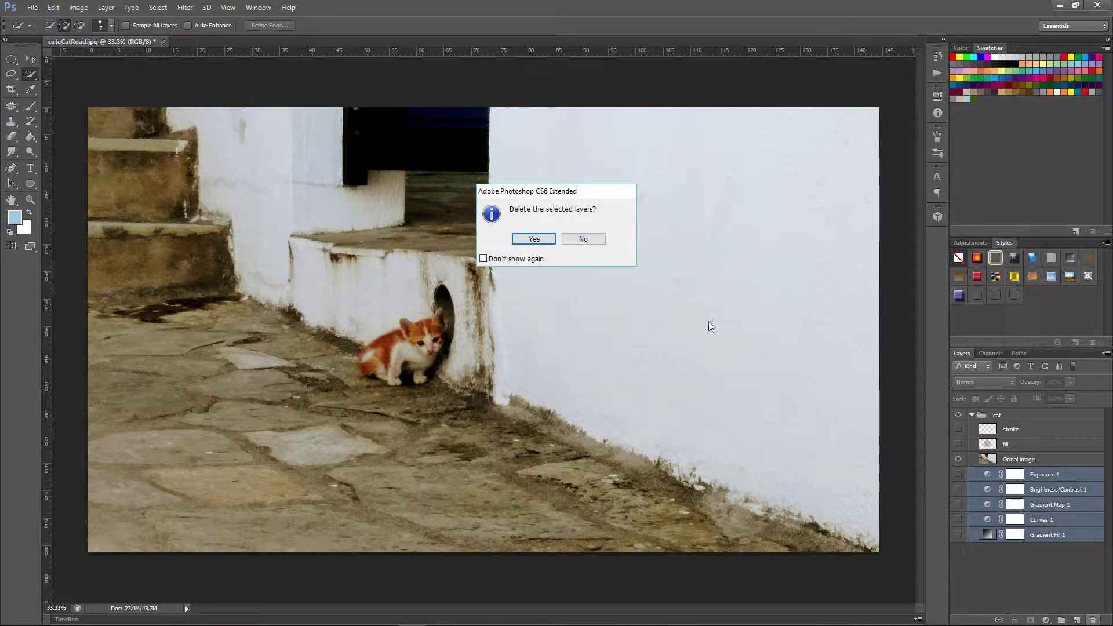
left_click(525, 241)
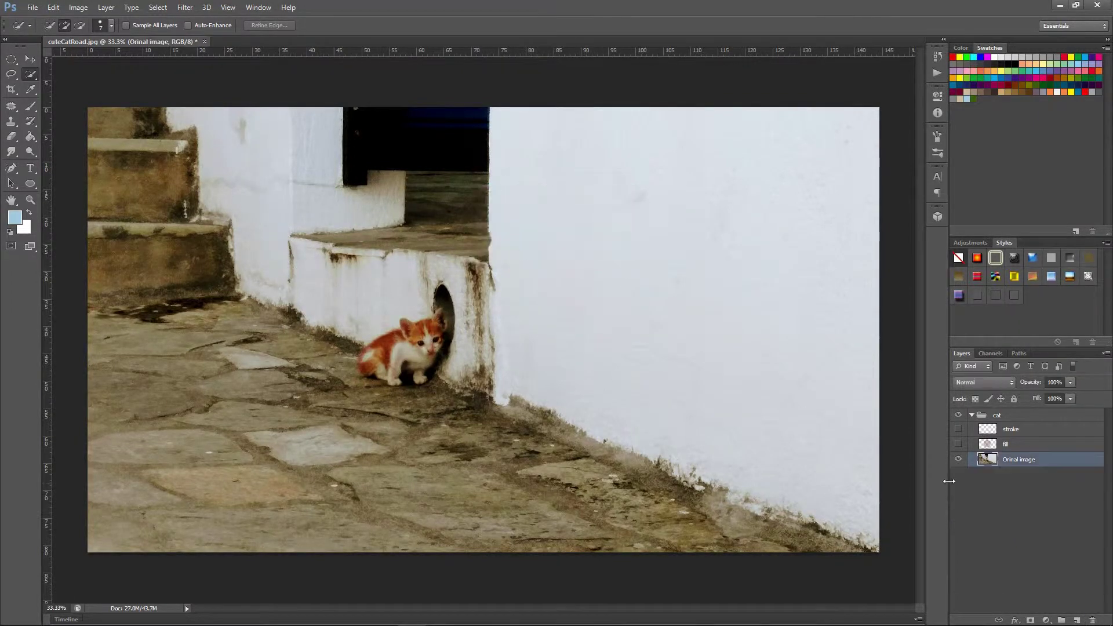
Delete the stroke and fill layers from the cat group
left_click(1018, 446)
left_click(1018, 434)
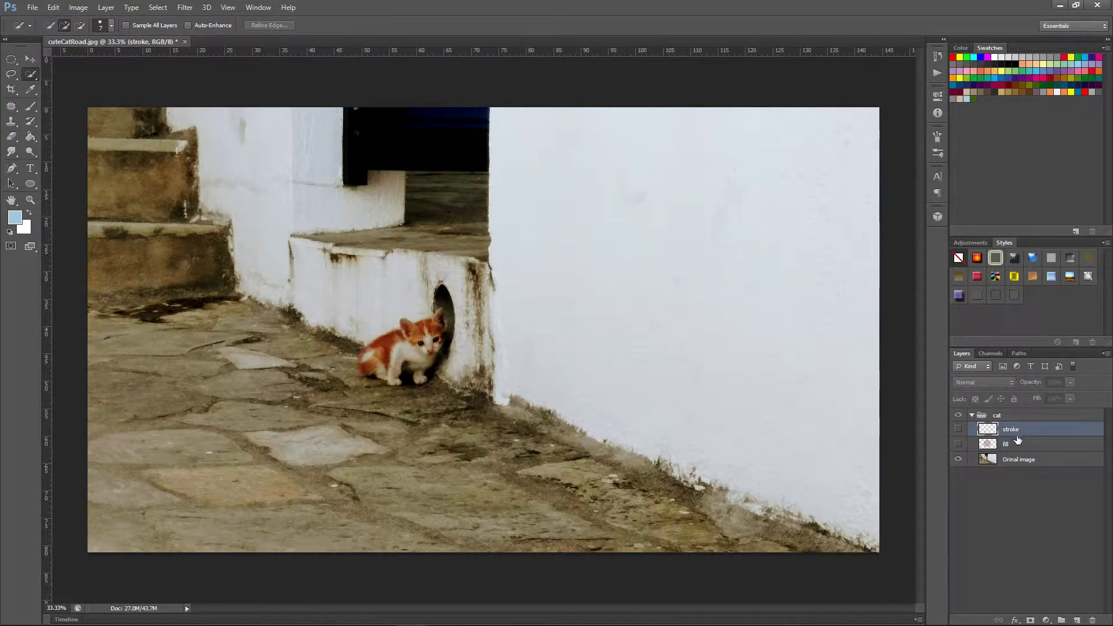
left_click(1021, 445, "shift")
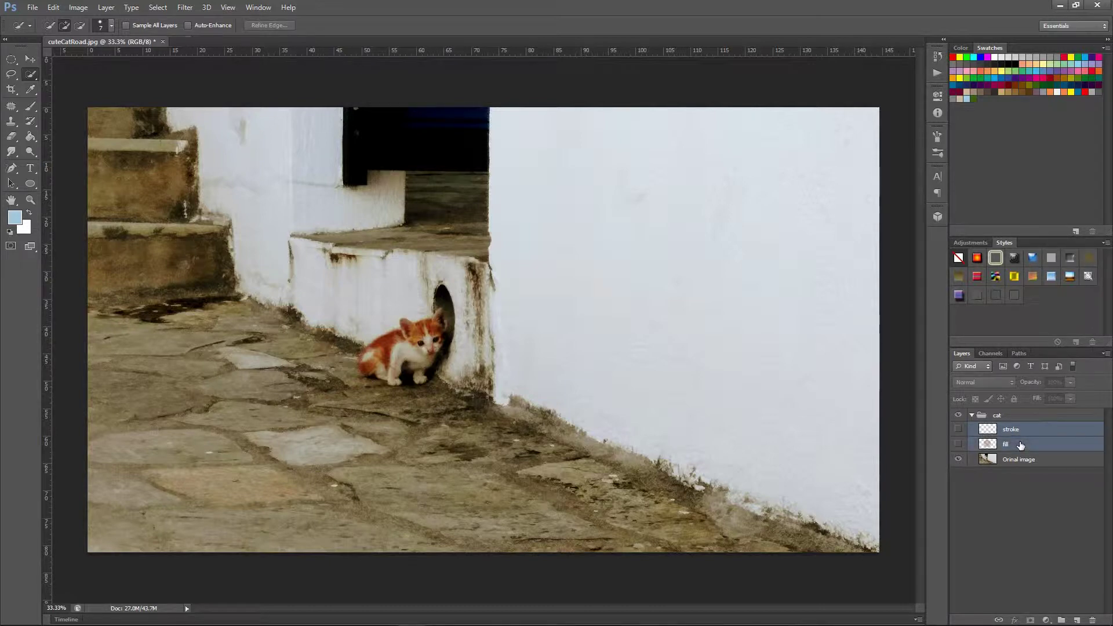
left_click(1093, 620)
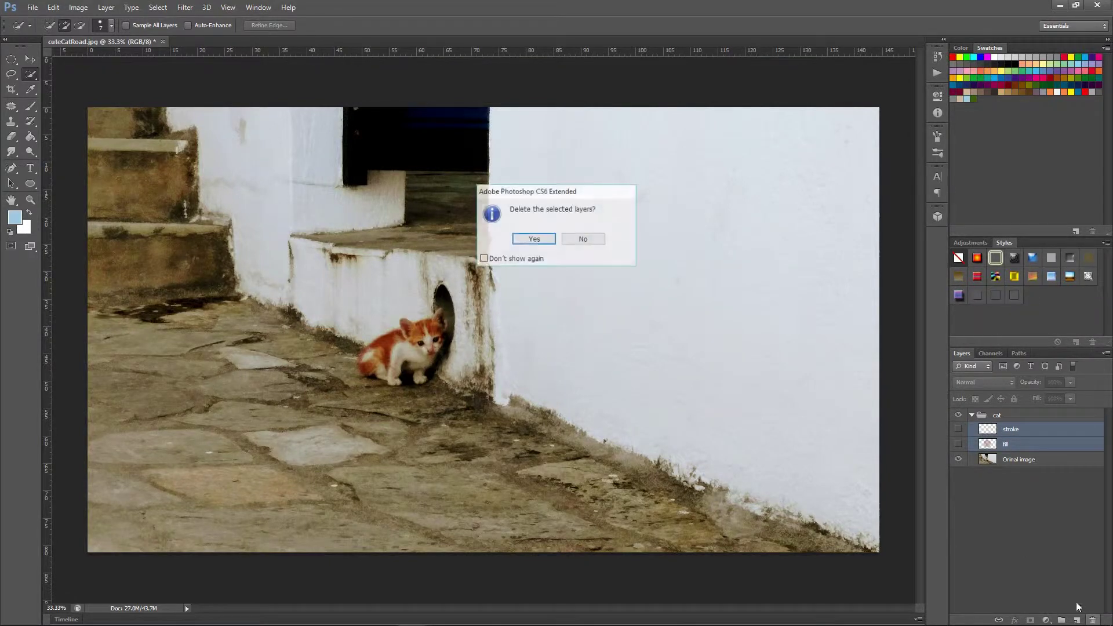
left_click(536, 240)
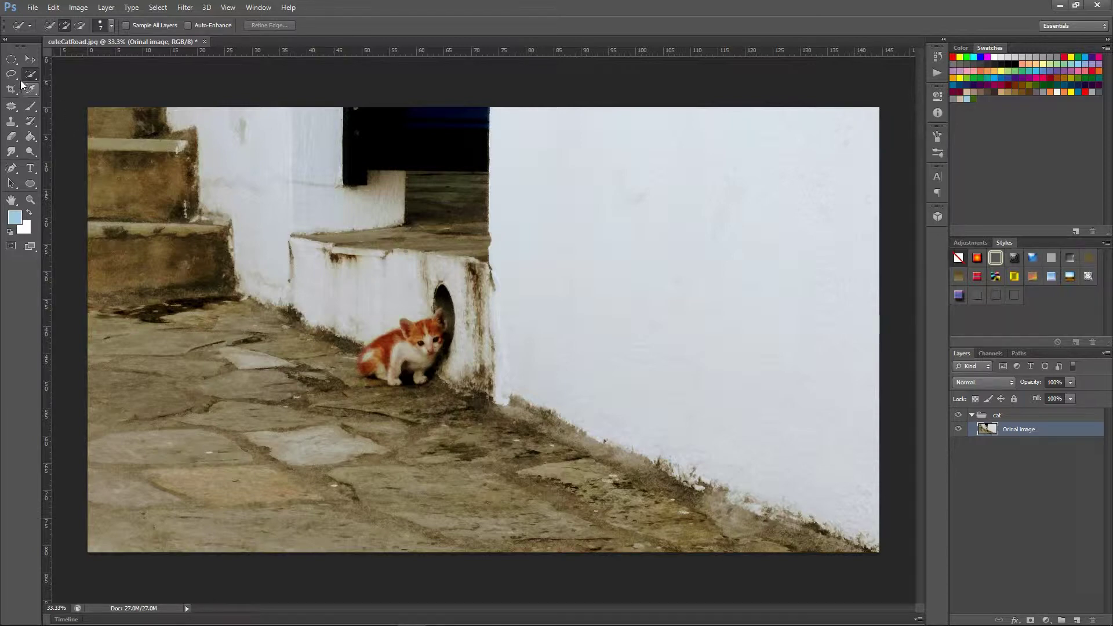
Try a rectangular marquee selection around the kitten and deselect it
left_click(12, 65)
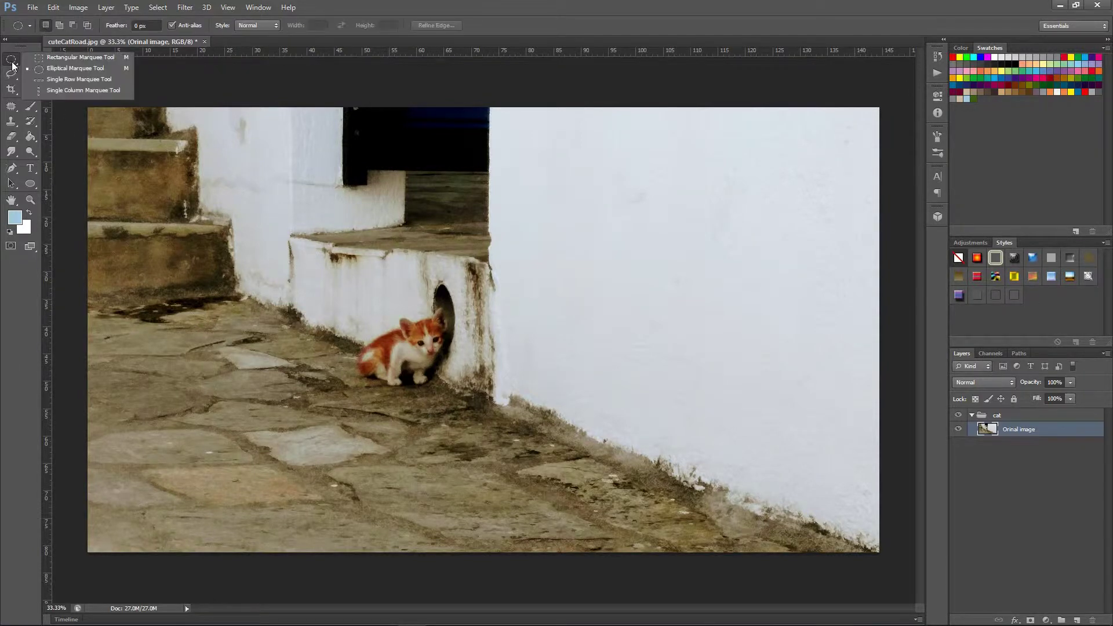
left_click(44, 57)
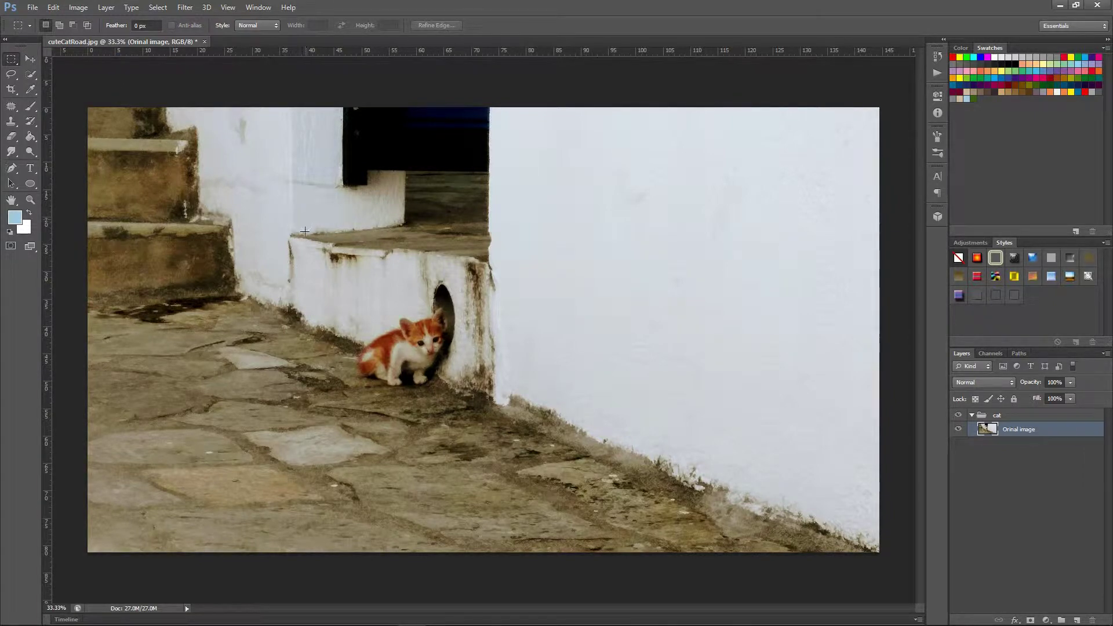
left_click_drag(307, 220, 511, 462)
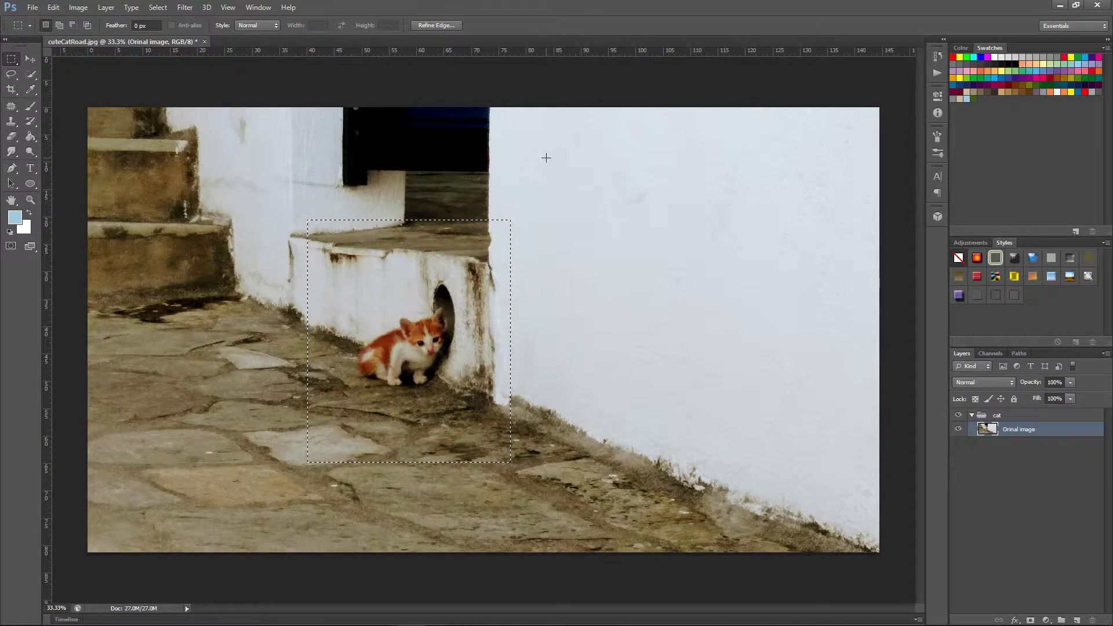
key("ctrl+d")
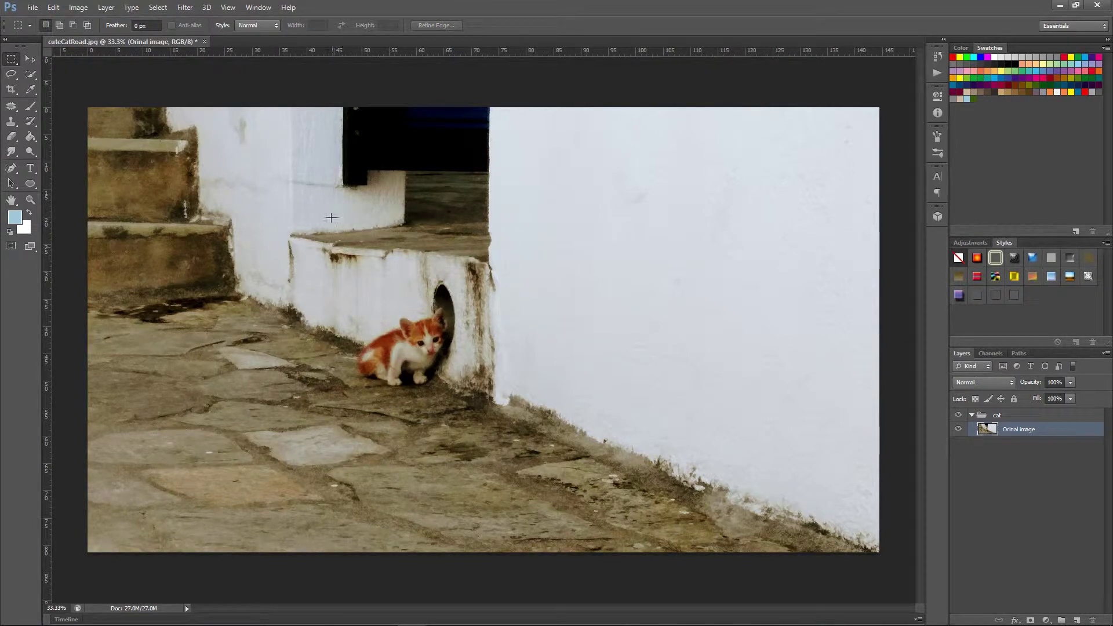
Select a slightly larger rectangular area around the kitten, switch to the Elliptical Marquee tool and clear the selection
left_click_drag(311, 213, 524, 472)
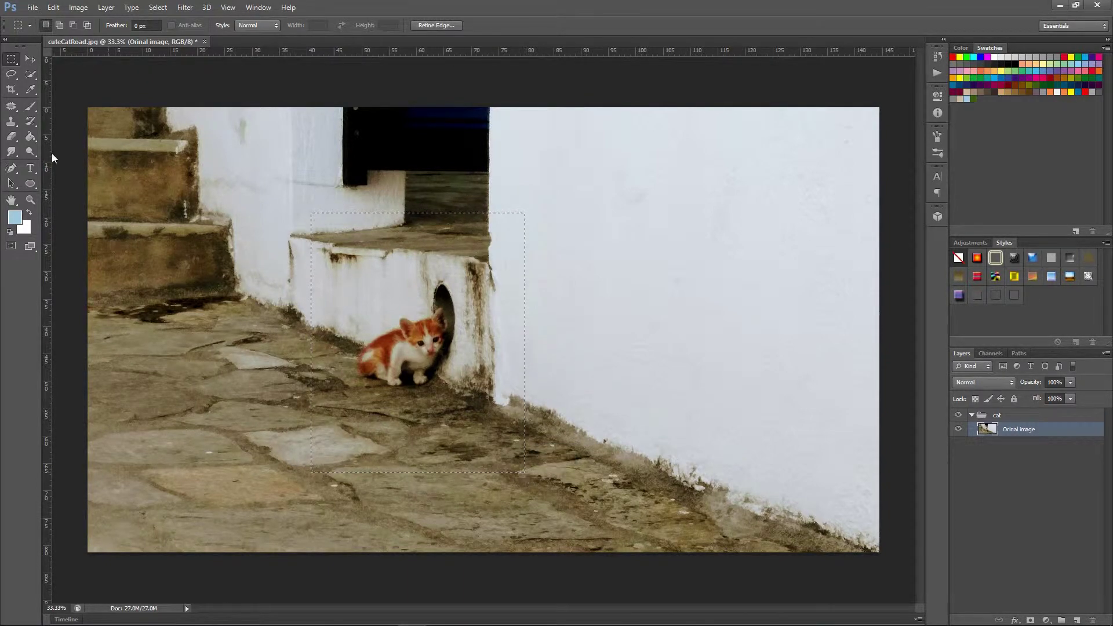
right_click(10, 63)
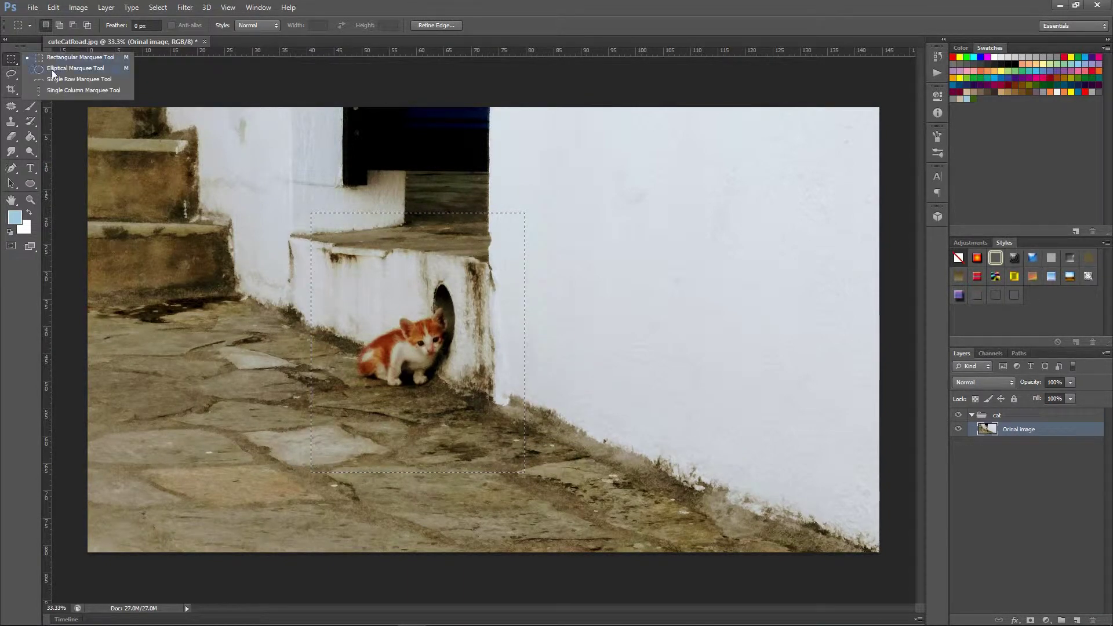
left_click(55, 69)
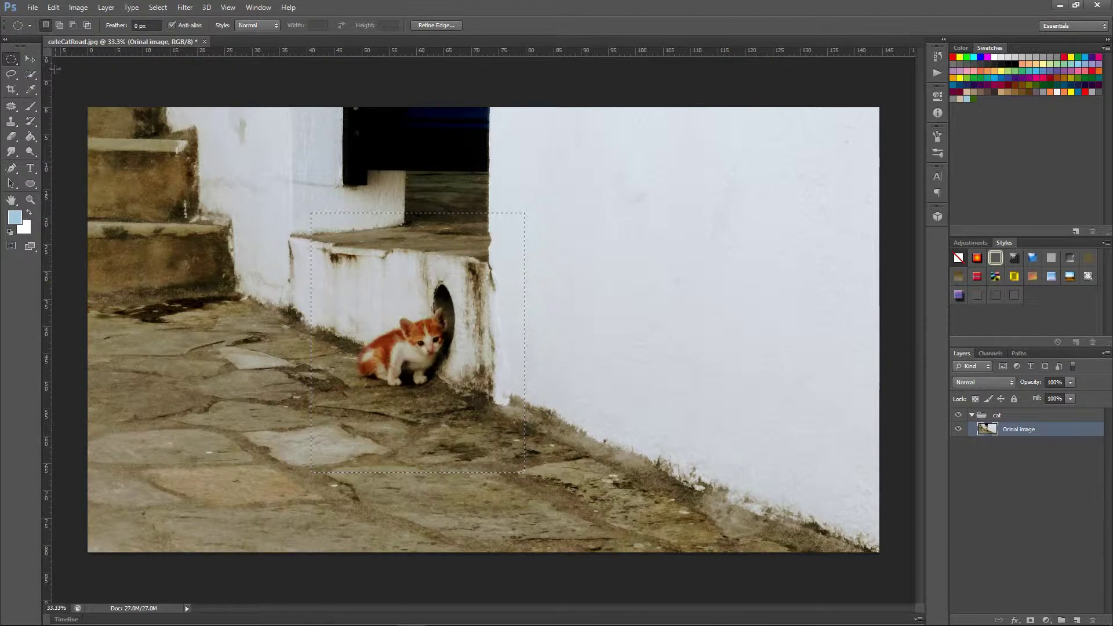
left_click(295, 194)
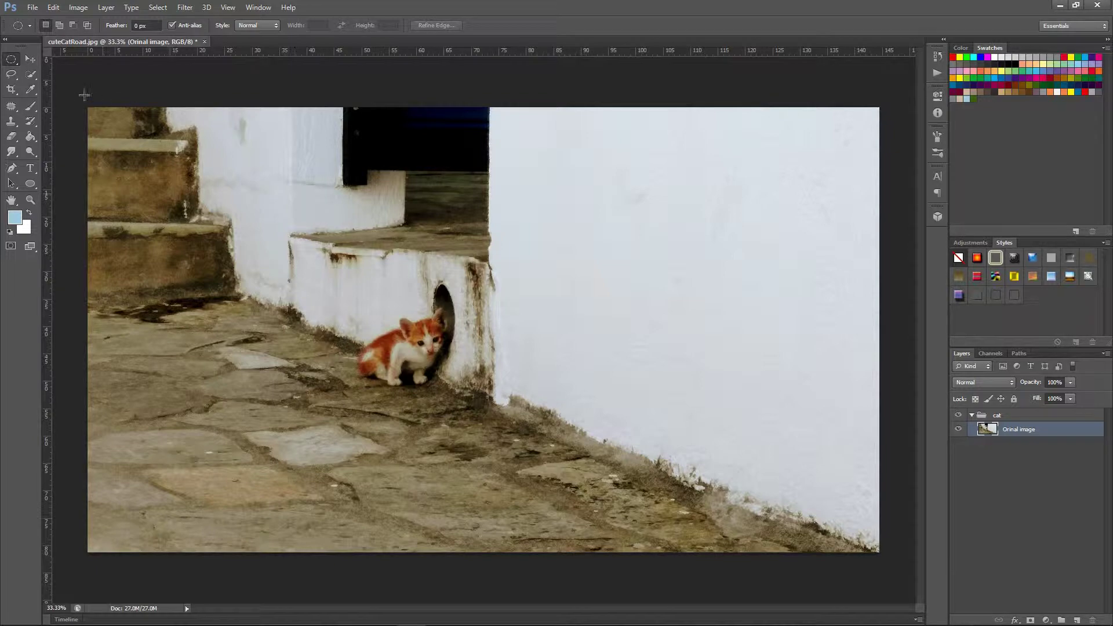
Try an elliptical marquee selection around the kitten, clear it and cancel the Curves adjustment
right_click(11, 58)
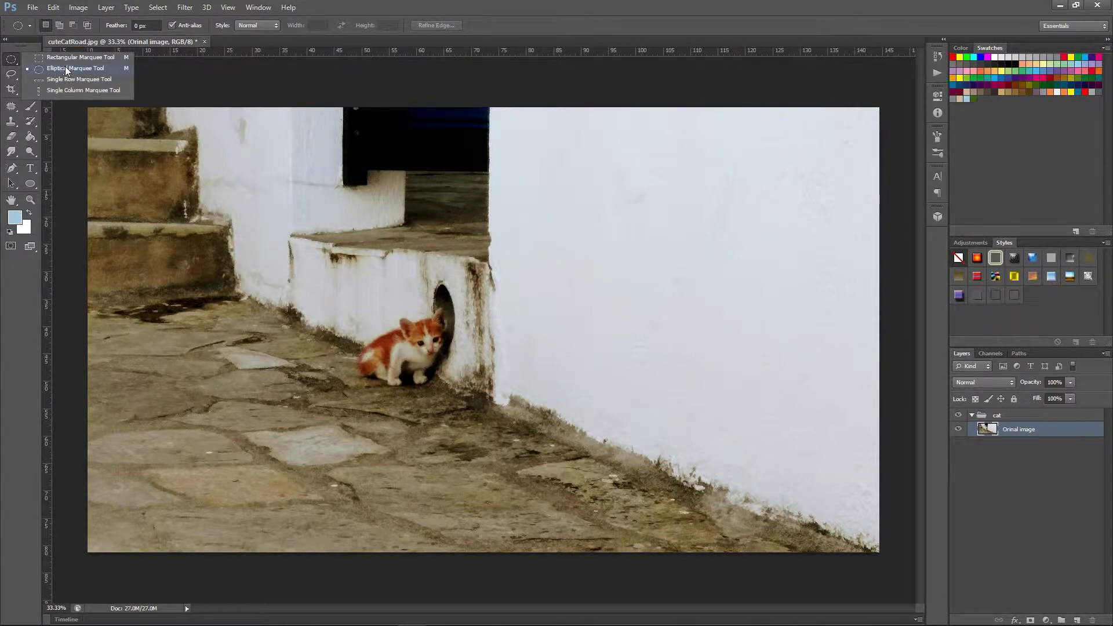
left_click(82, 68)
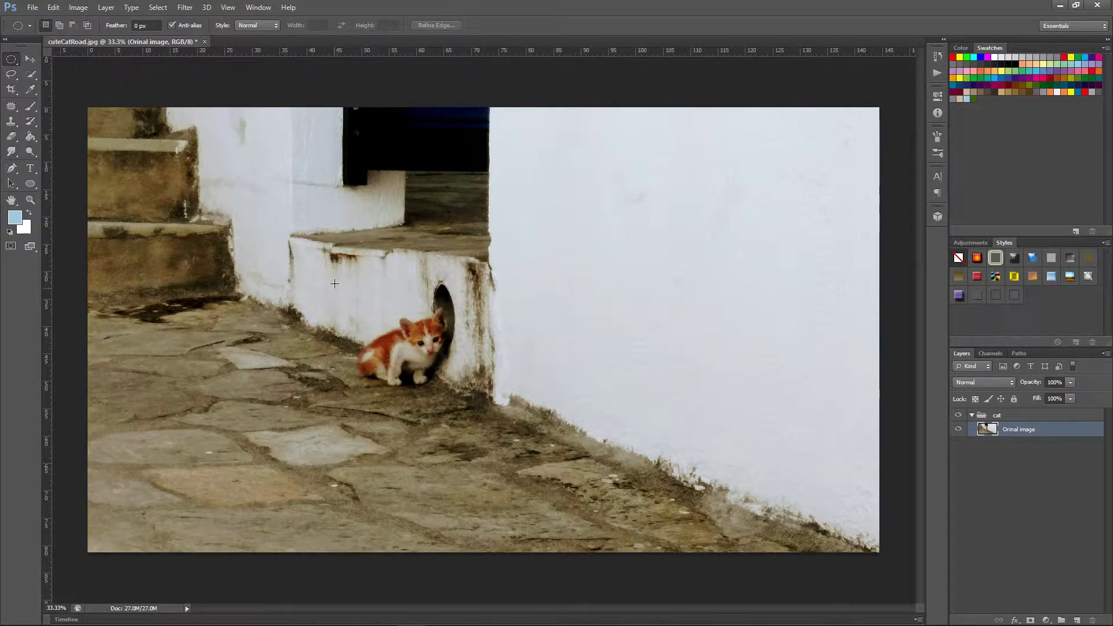
left_click_drag(328, 252, 530, 460)
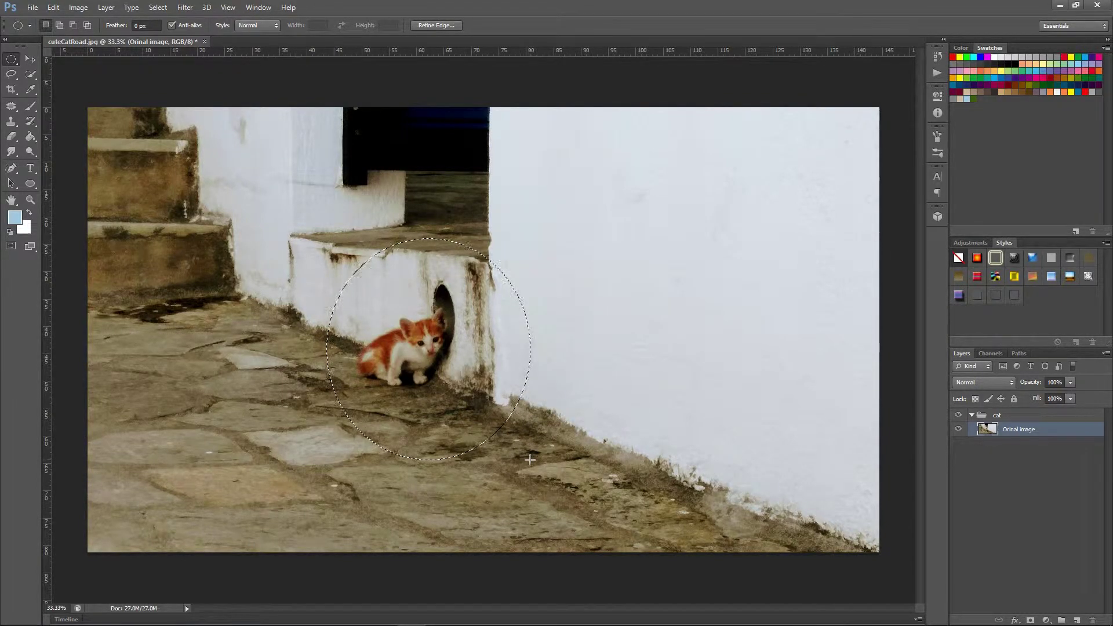
left_click(530, 459)
key("ctrl+m")
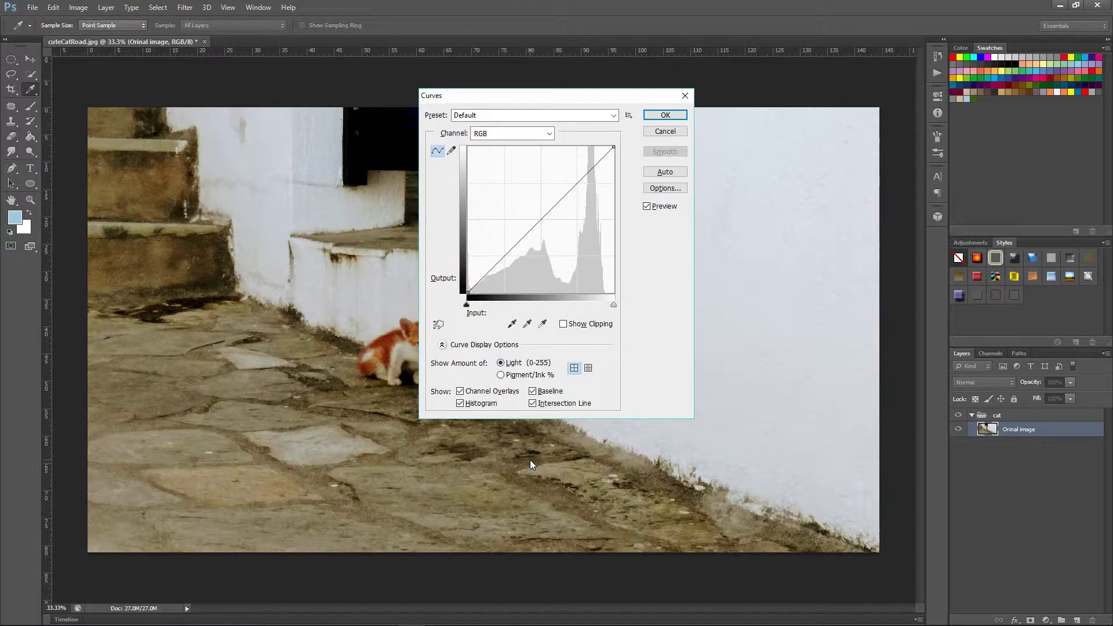
left_click(685, 95)
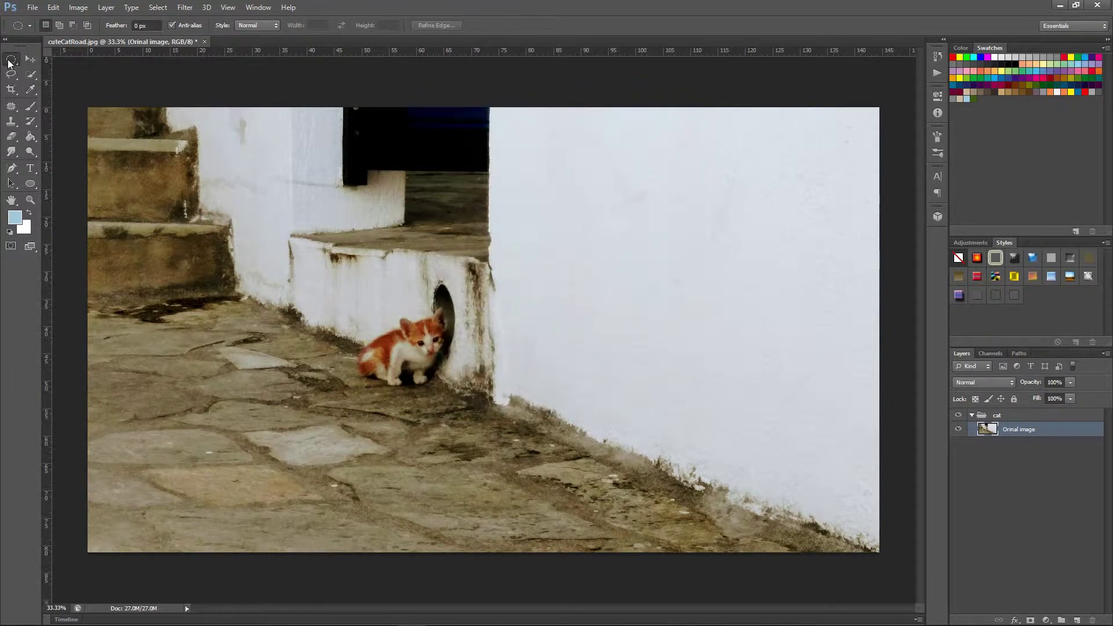
Make an elliptical marquee selection around the kitten and the wall opening behind it, and copy it
right_click(9, 63)
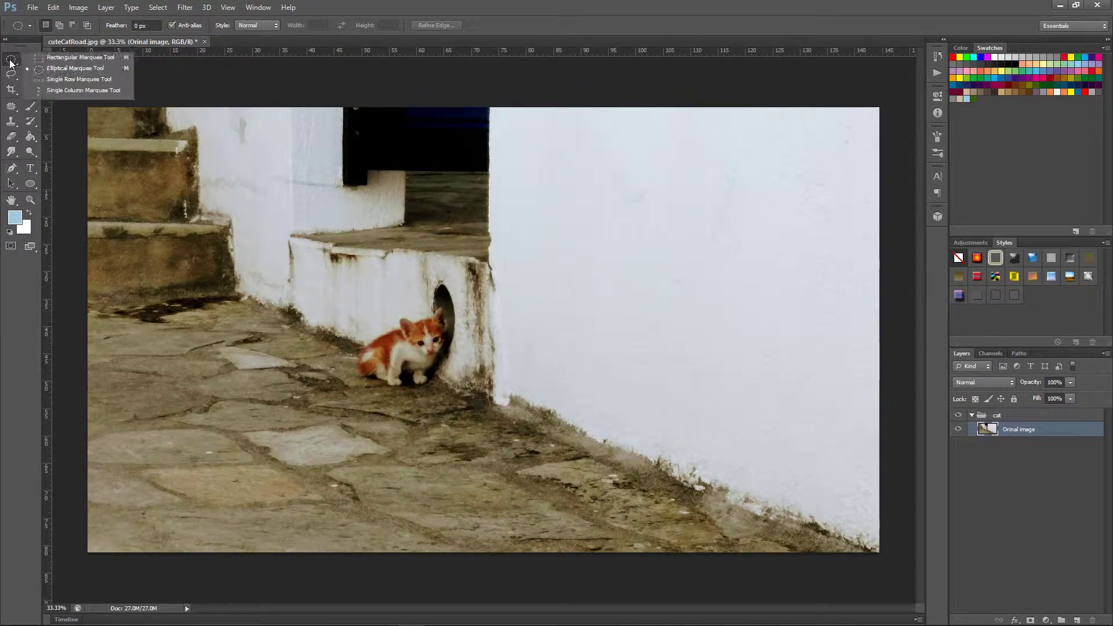
left_click(75, 68)
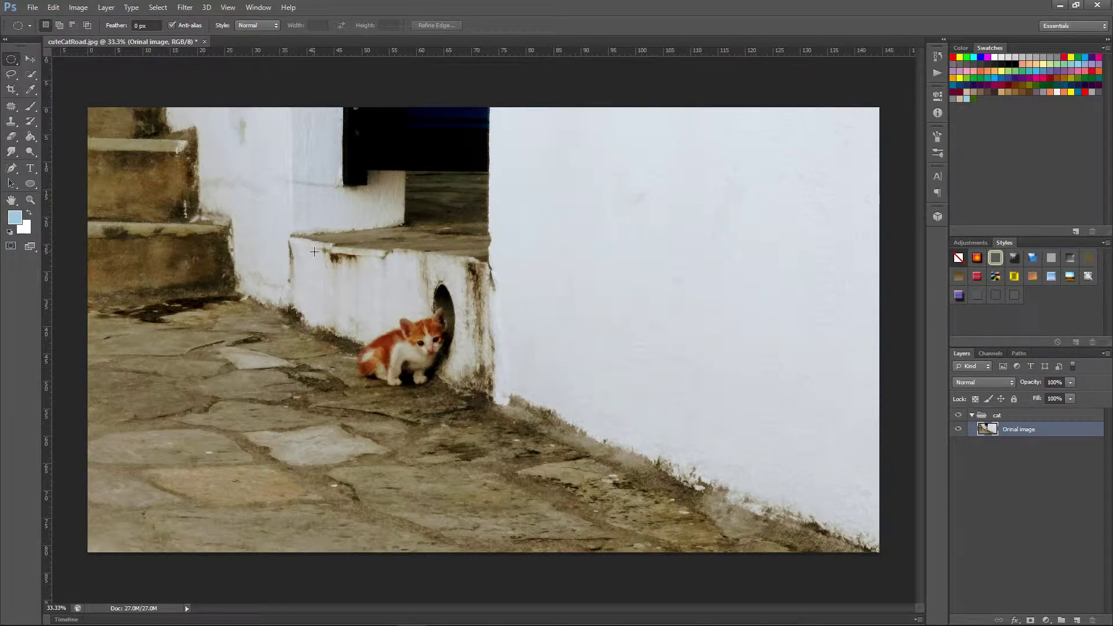
left_click_drag(304, 234, 520, 458)
Open the recent file MyGrandmasCatsKozani.jpg
left_click(33, 8)
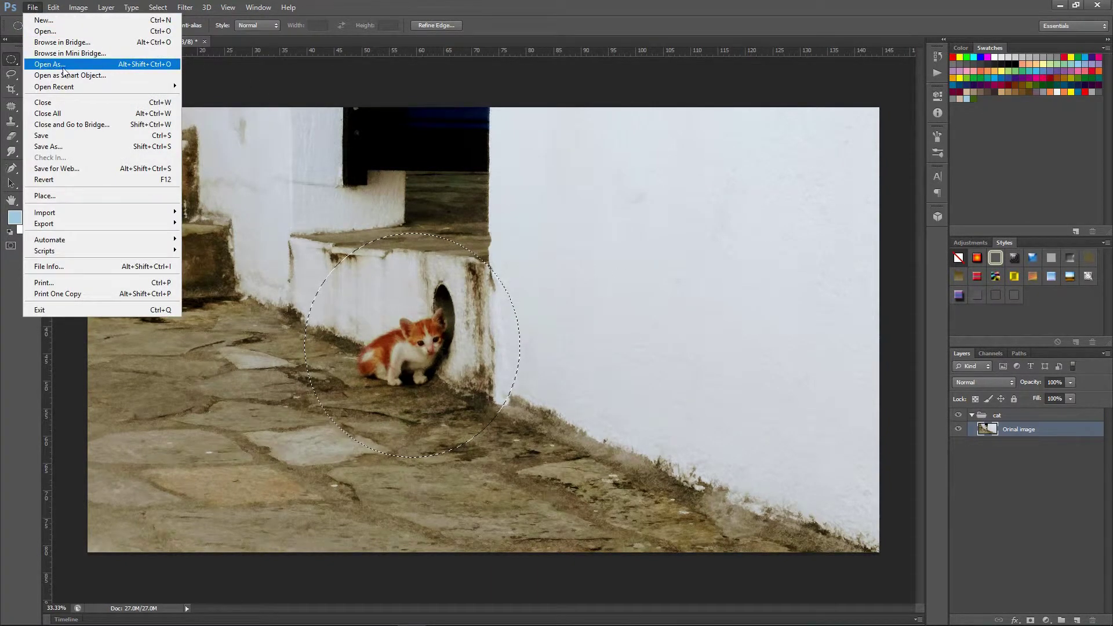
mouse_move(123, 88)
left_click(222, 86)
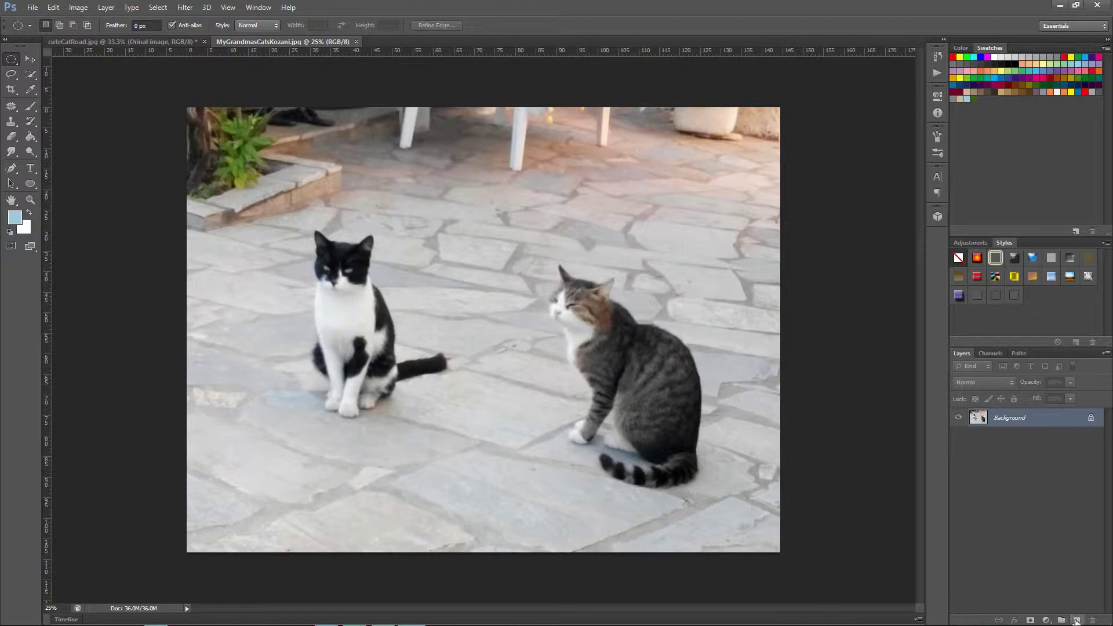
Try pasting the kitten cutout onto a new empty layer, undo the paste and delete that layer
left_click(1077, 620)
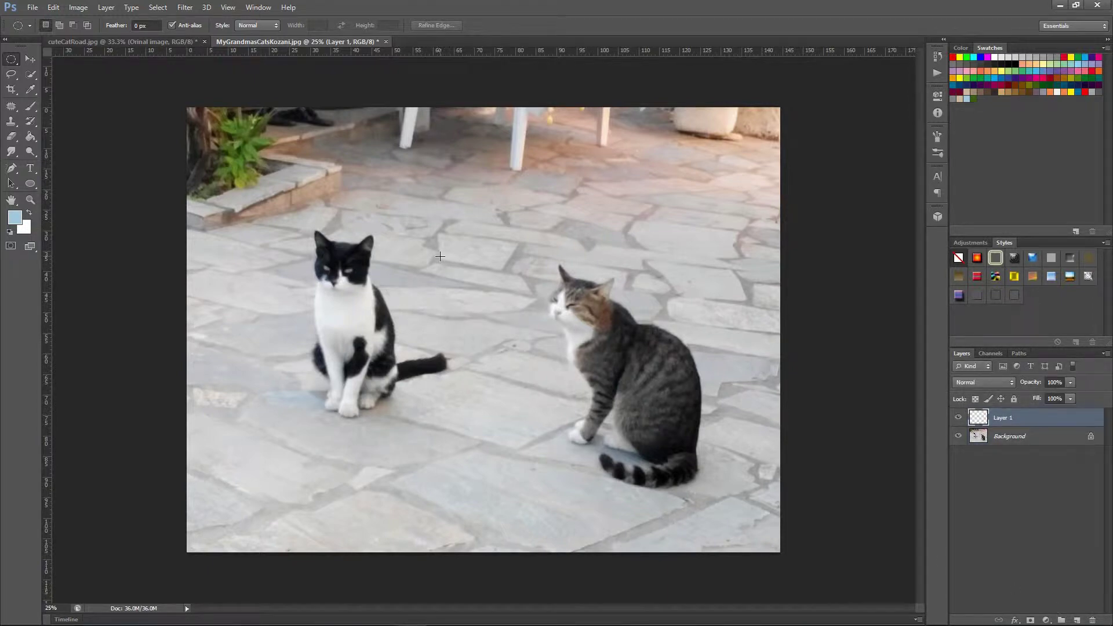
key("ctrl+v")
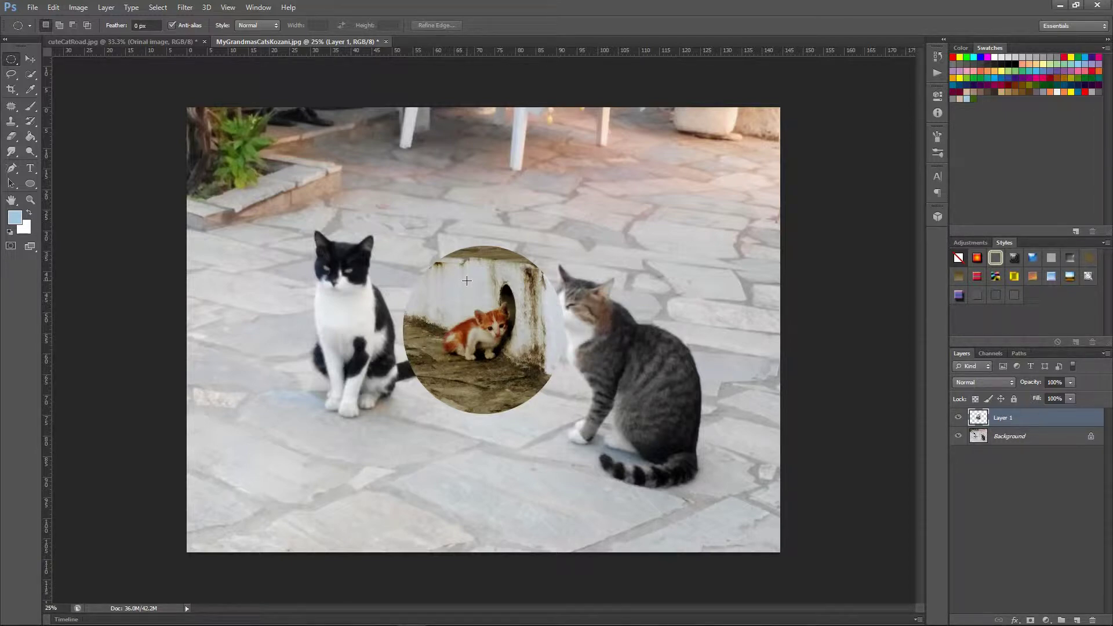
key("ctrl+z")
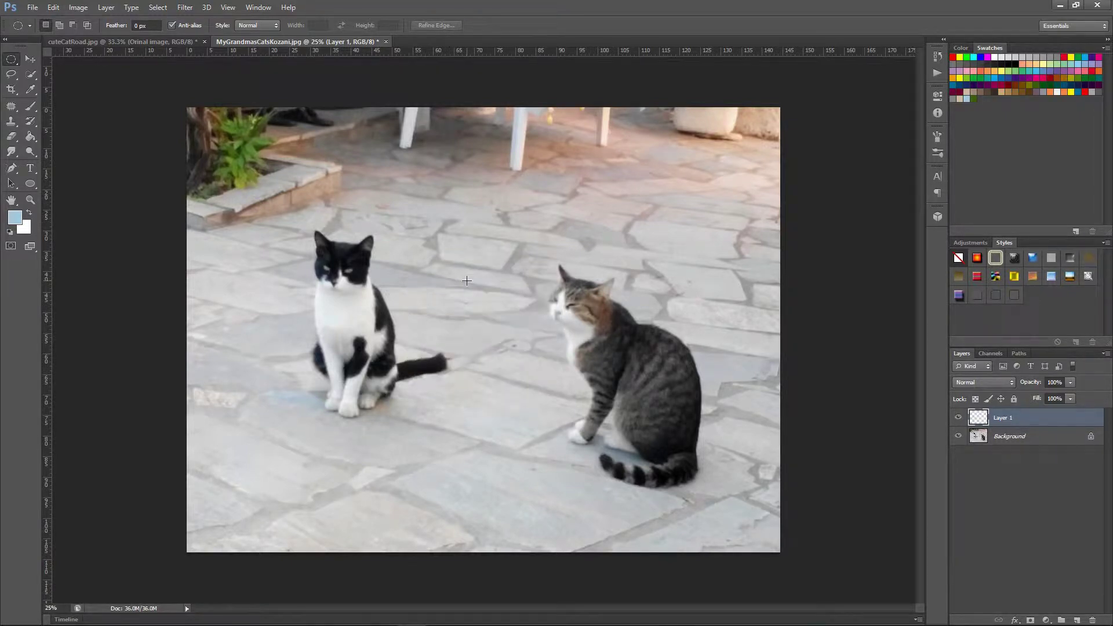
key("Delete")
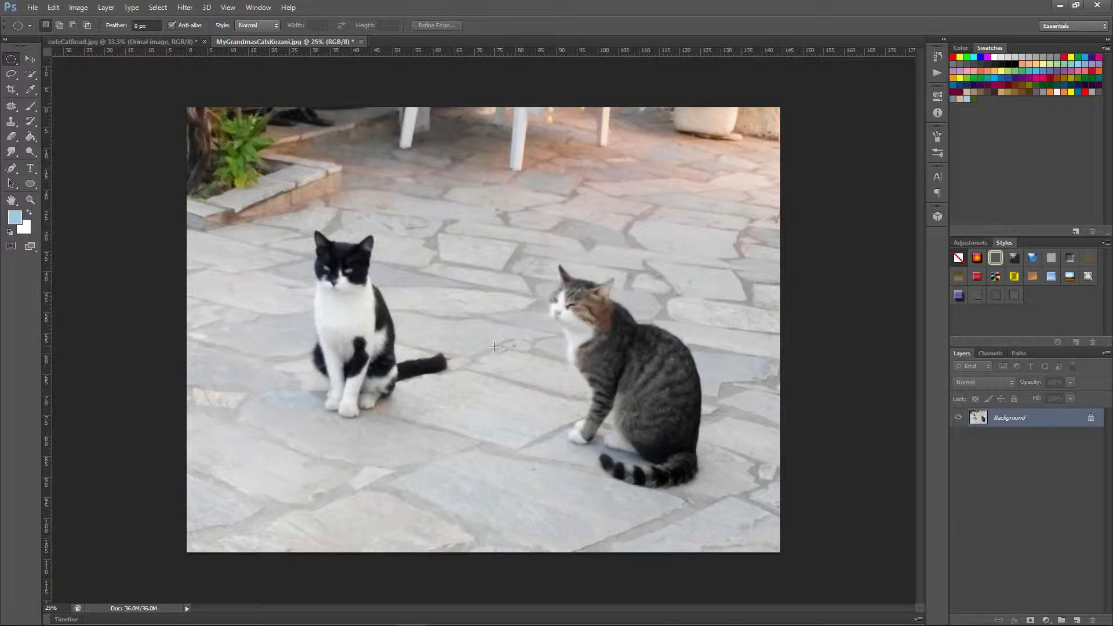
Convert the locked Background into the regular layer Layer 0 and paste the kitten cutout above it
double_click(1065, 418)
left_click(492, 136)
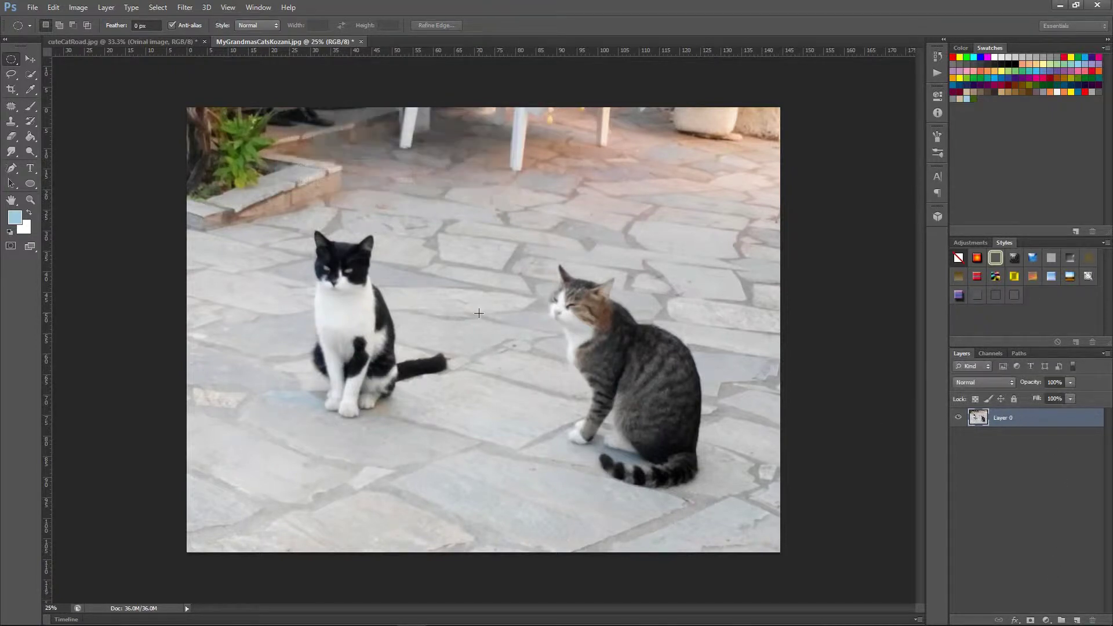
key("ctrl+v")
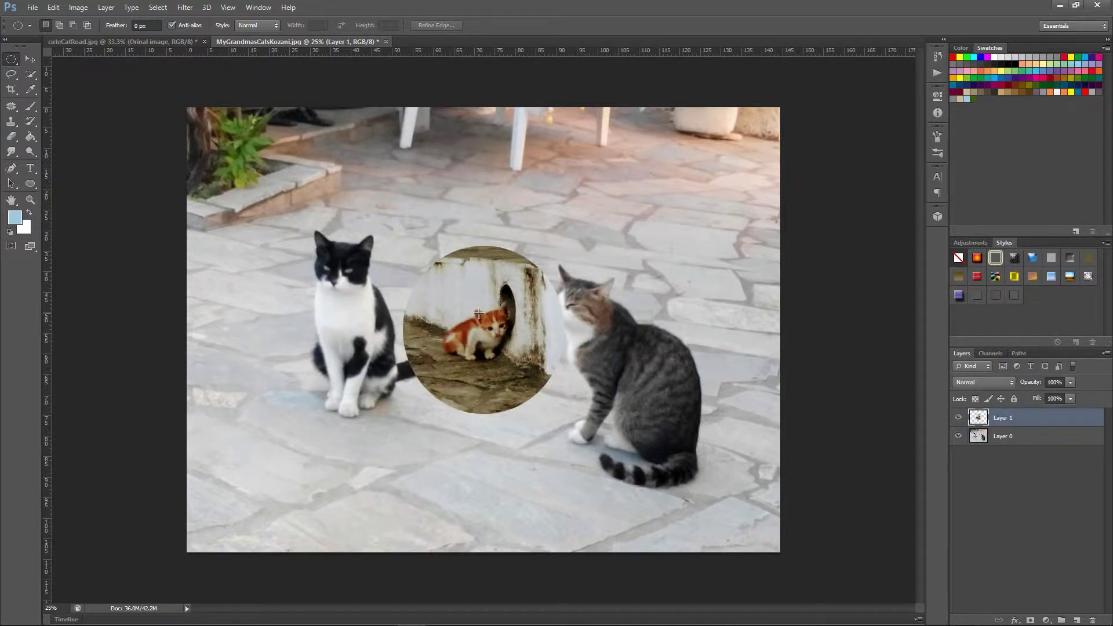
Select Layer 0, and hide and show Layer 1 to check that the pasted cutout is separate
left_click(1047, 441)
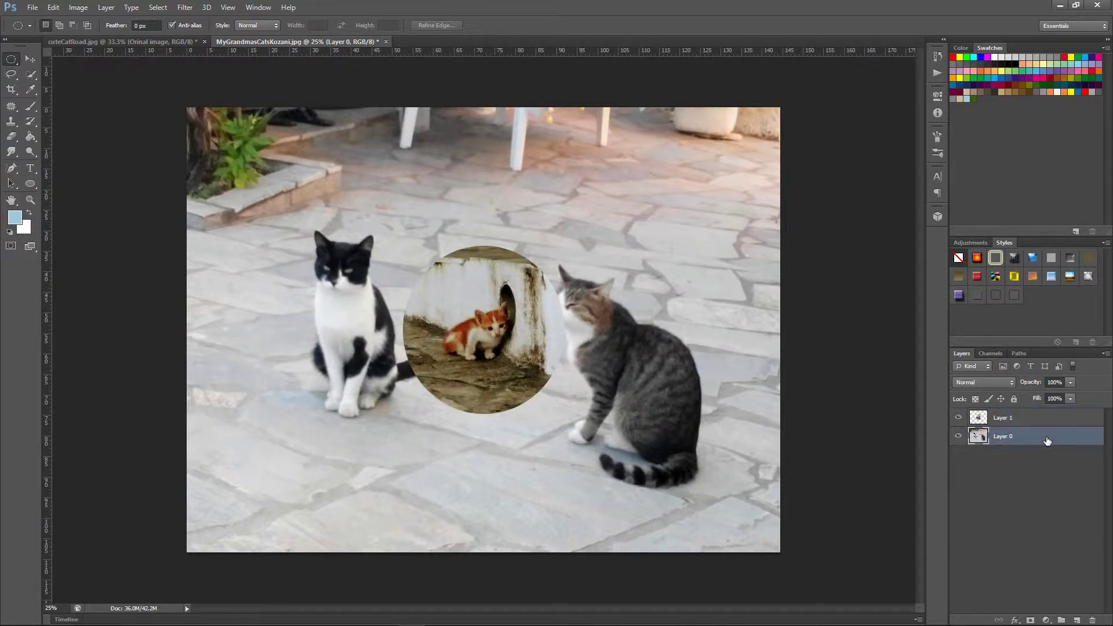
left_click(958, 417)
left_click(958, 418)
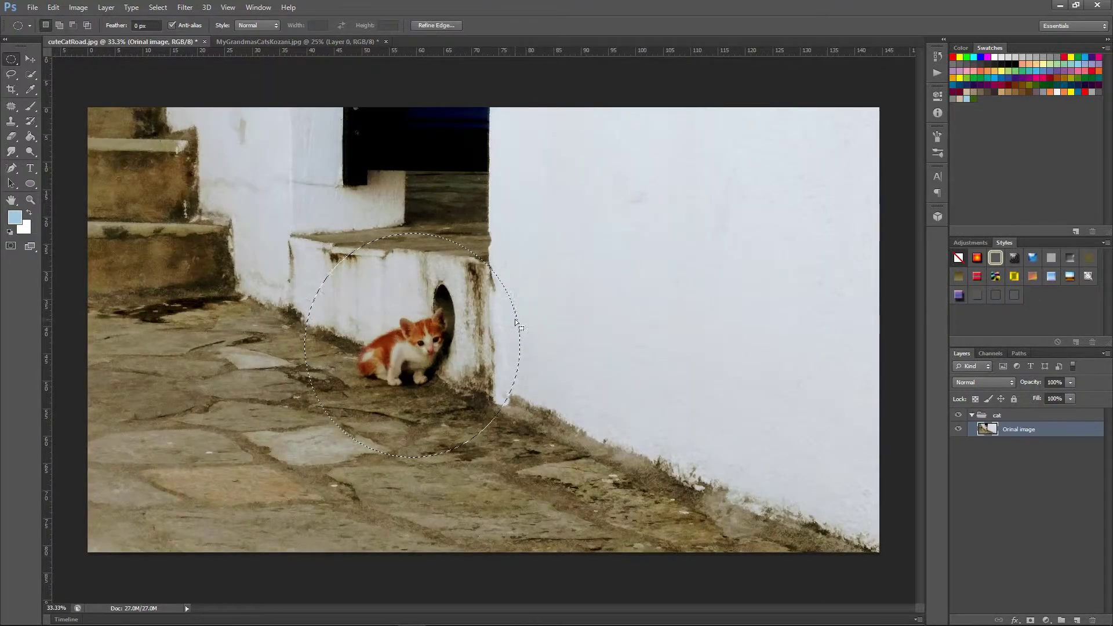
Clear the circular selection and place a Single Row Marquee selection across the photo through the kitten's head
left_click(535, 283)
right_click(13, 59)
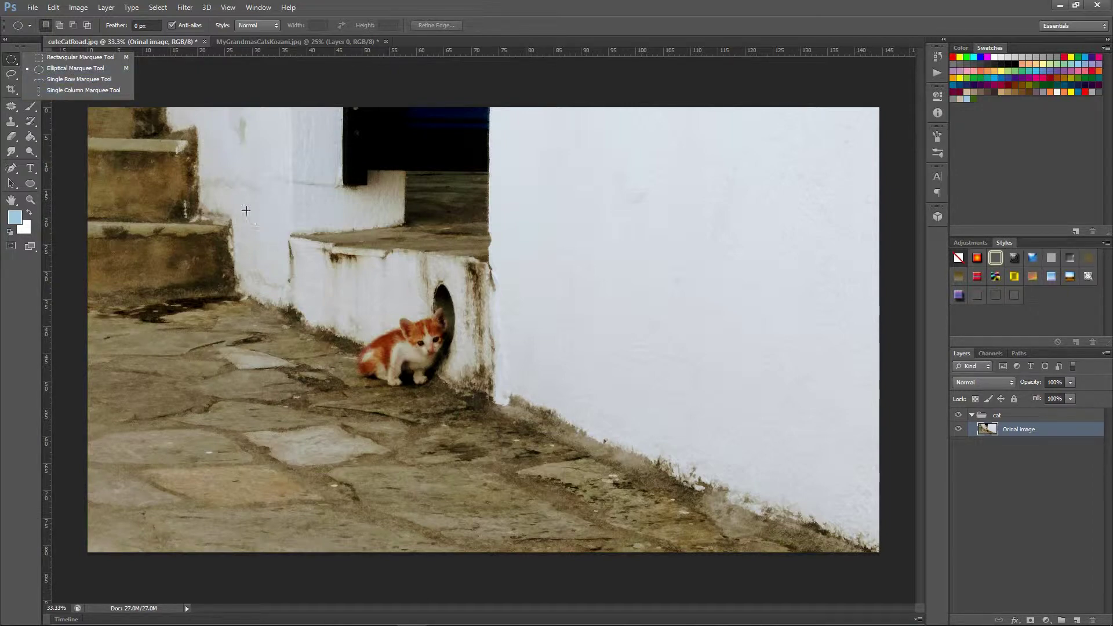
left_click_drag(234, 176, 249, 368)
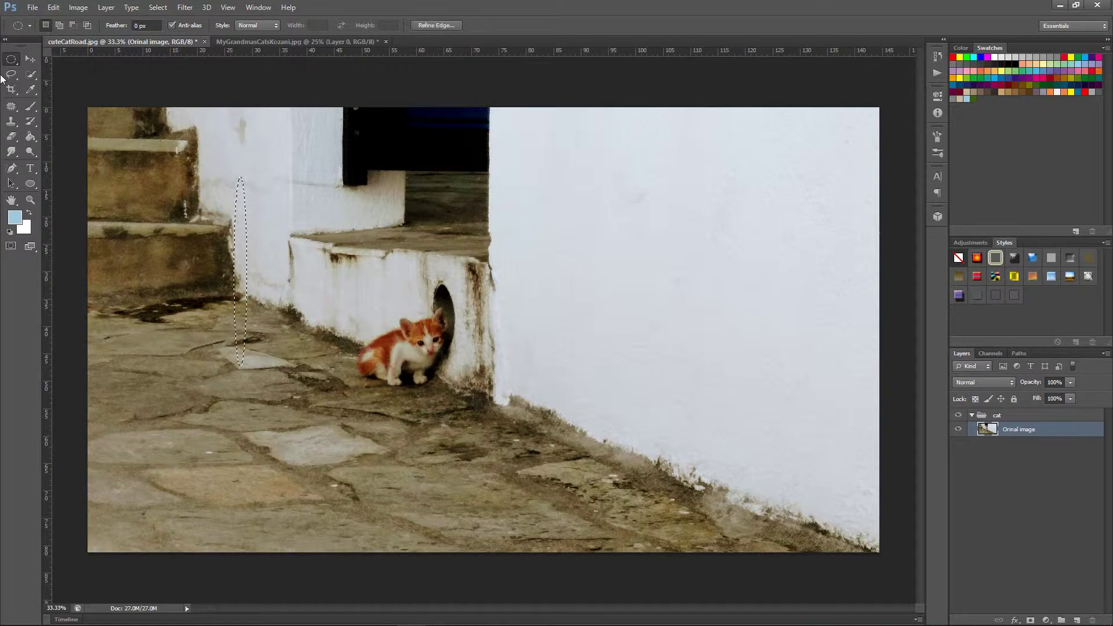
right_click(12, 62)
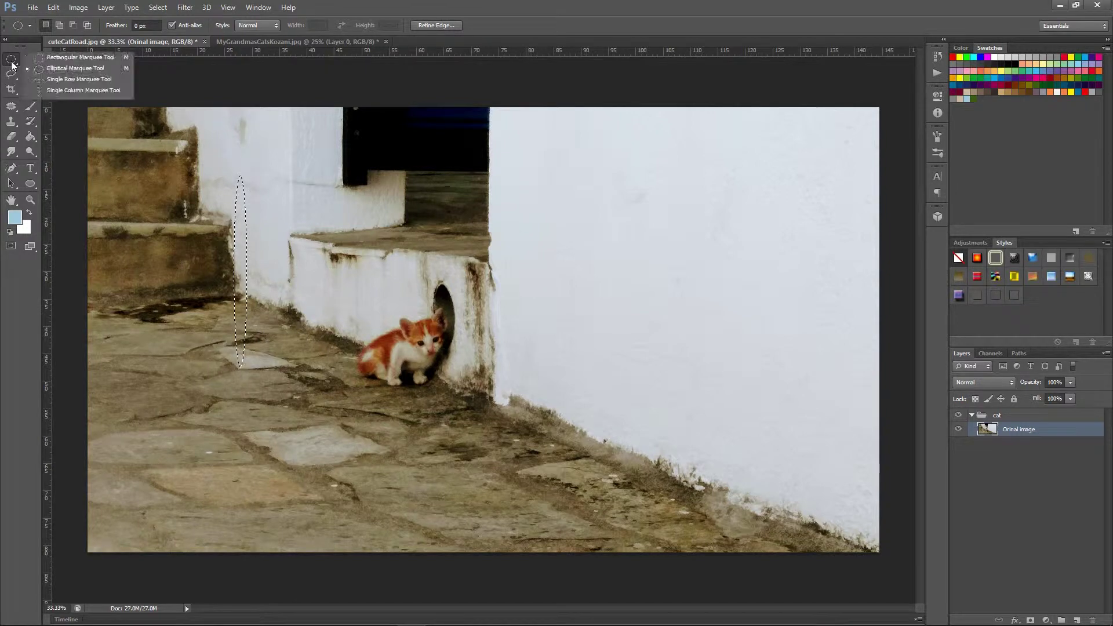
left_click(64, 79)
left_click_drag(644, 295, 648, 332)
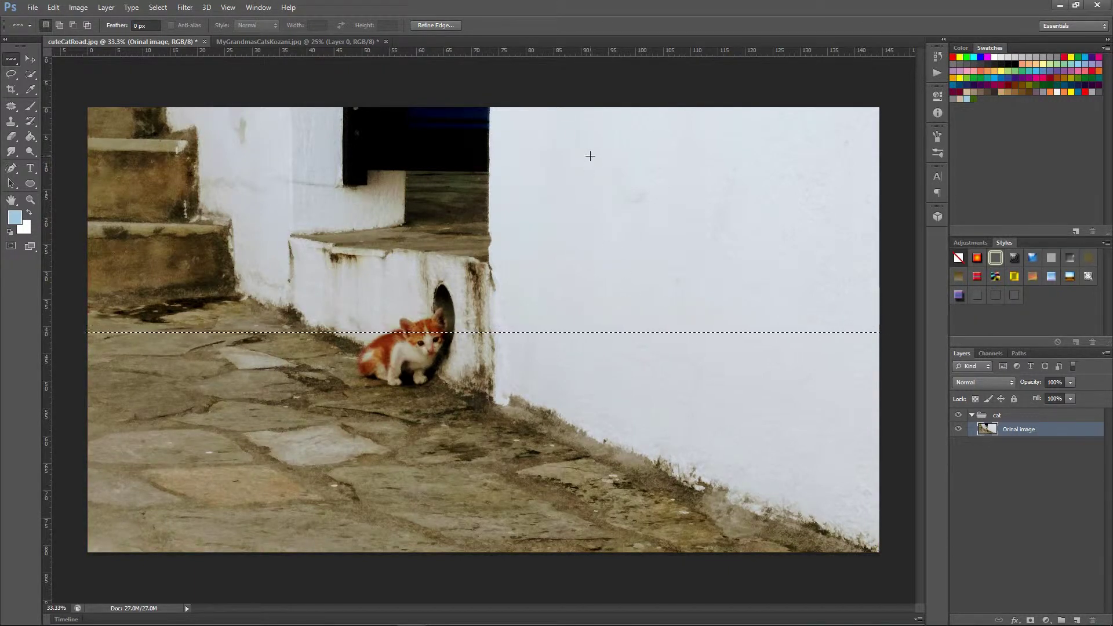
Place a Single Column Marquee selection through the photo just beside the kitten's back
left_click(12, 60)
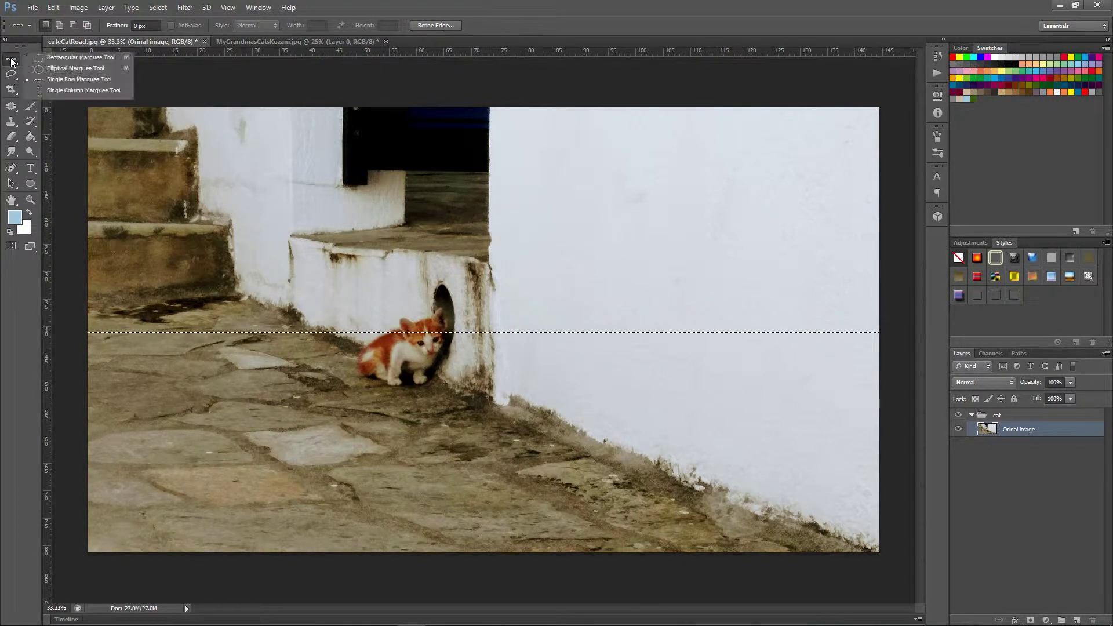
left_click(87, 90)
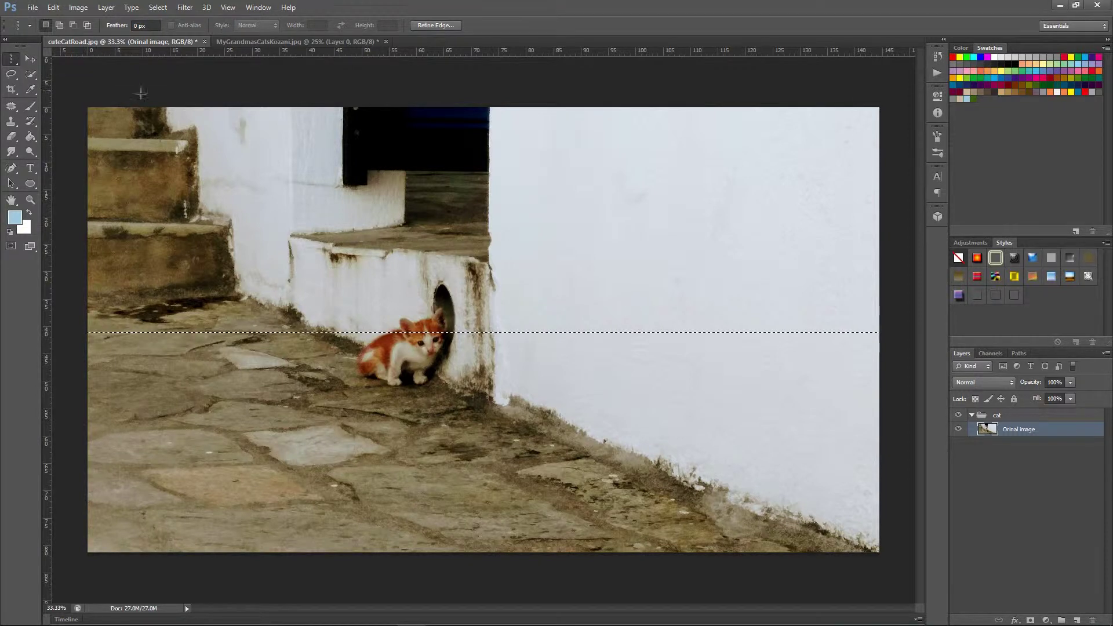
left_click(295, 426)
left_click_drag(297, 443, 331, 444)
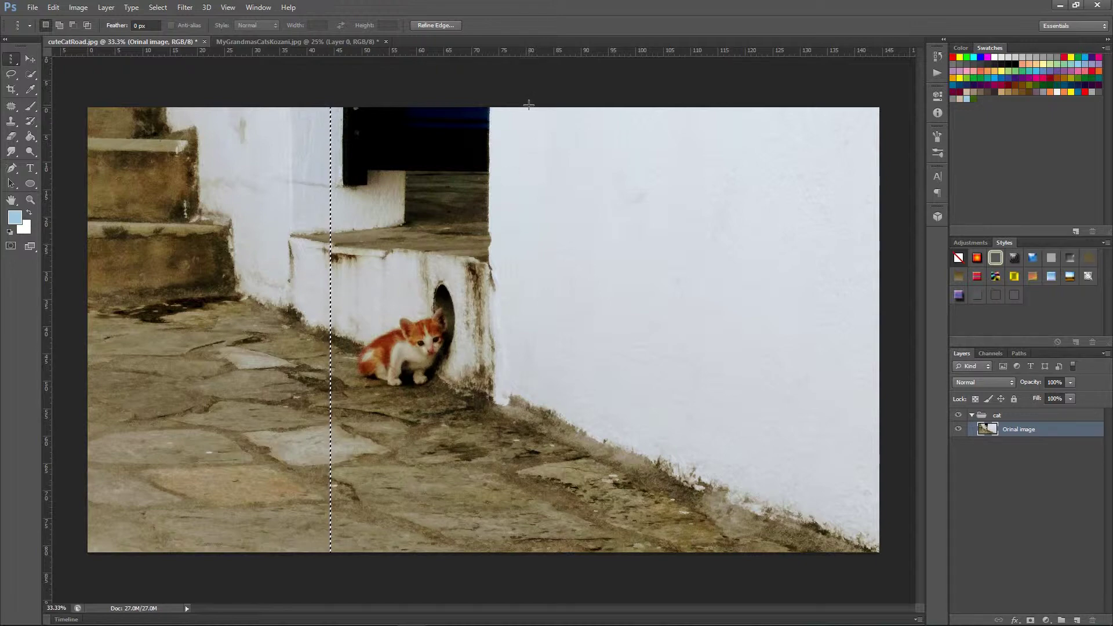
Switch back to the Elliptical Marquee tool and clear the single-column selection
left_click(15, 64)
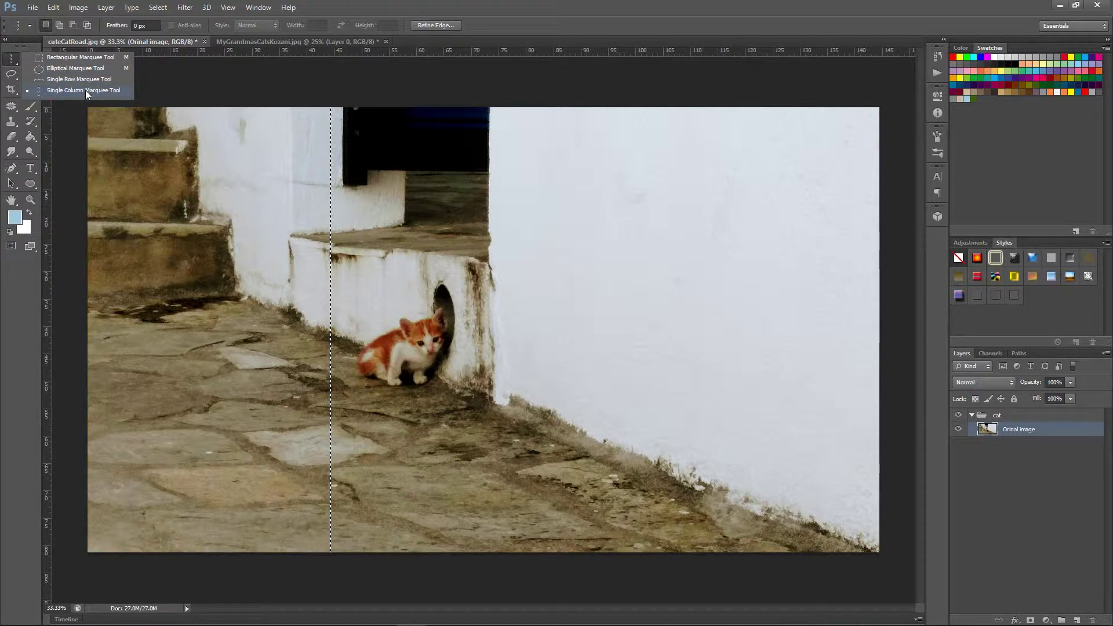
left_click(85, 68)
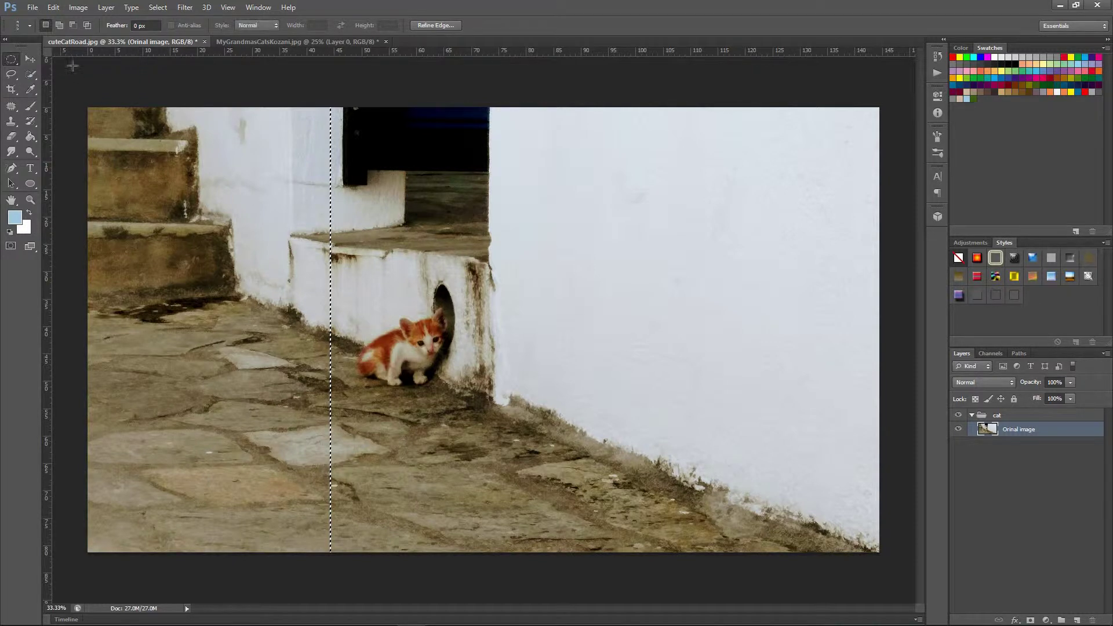
left_click(11, 60)
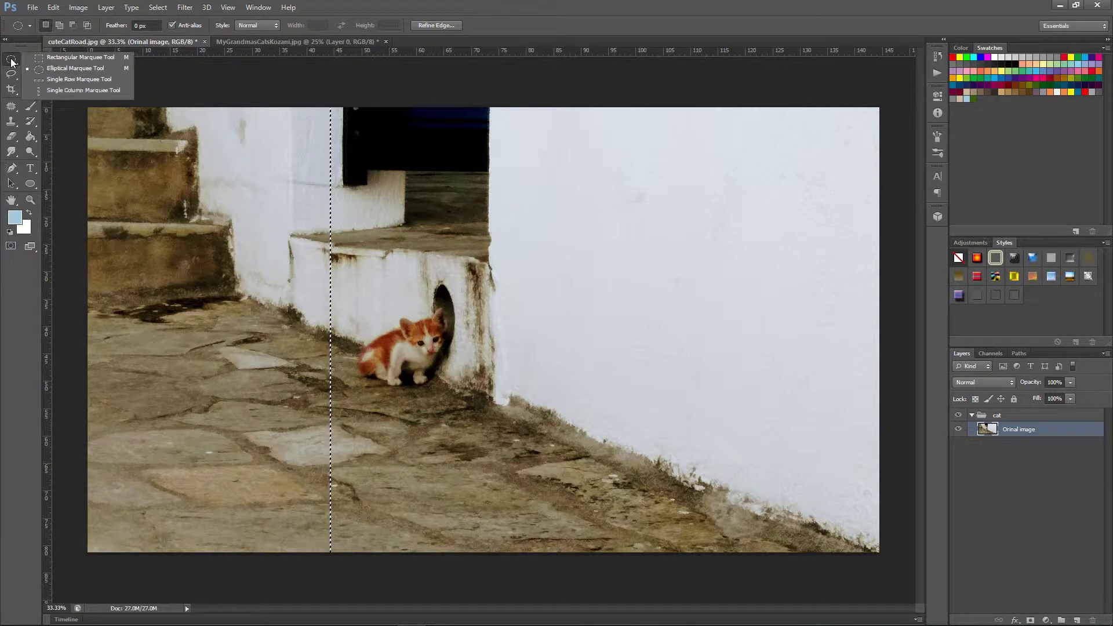
left_click(60, 154)
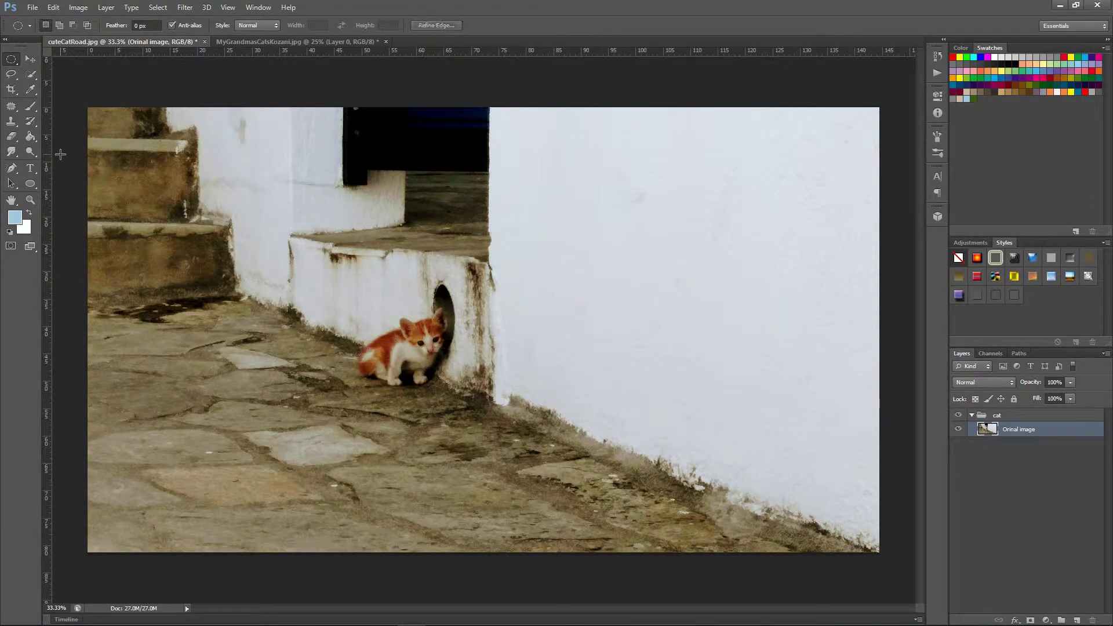
Activate the Lasso tool, then switch the toolbox to a single column and back to two columns
left_click(14, 80)
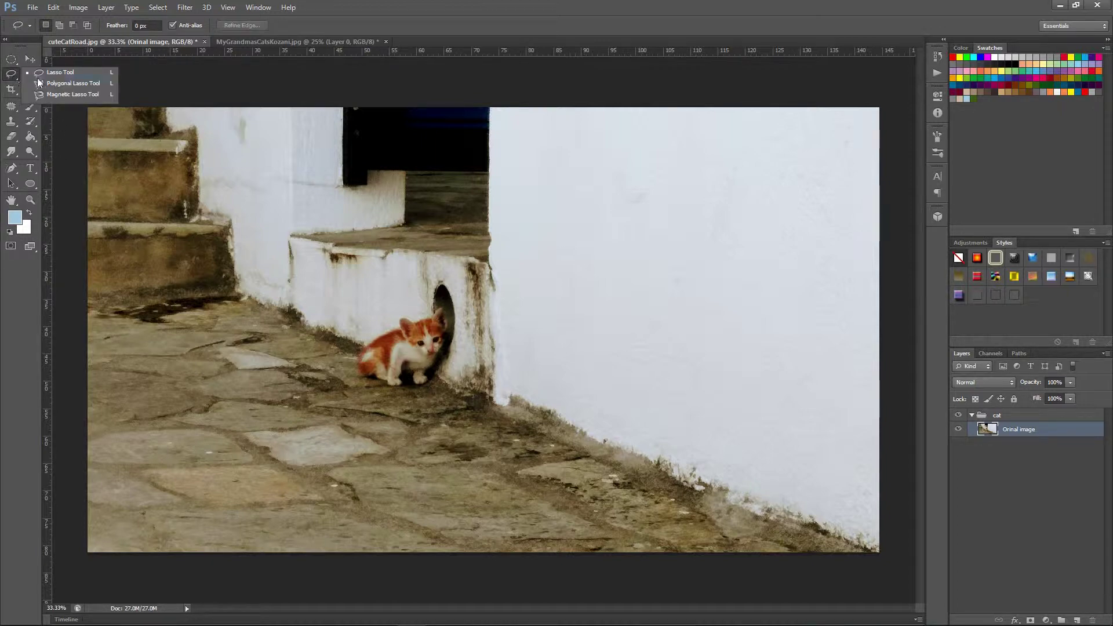
left_click(25, 318)
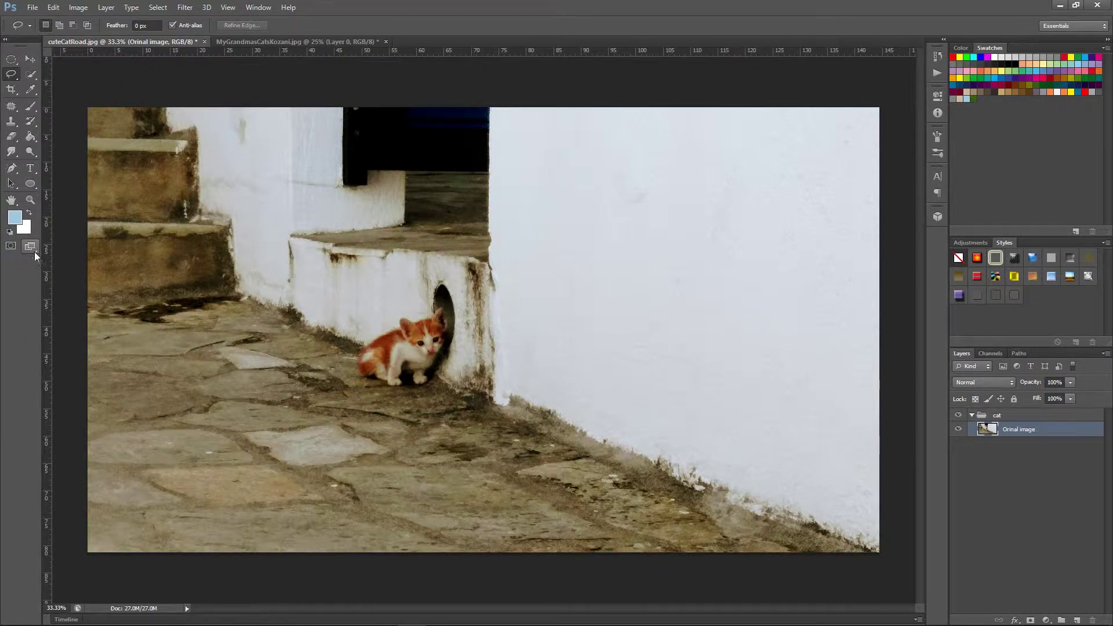
left_click(6, 41)
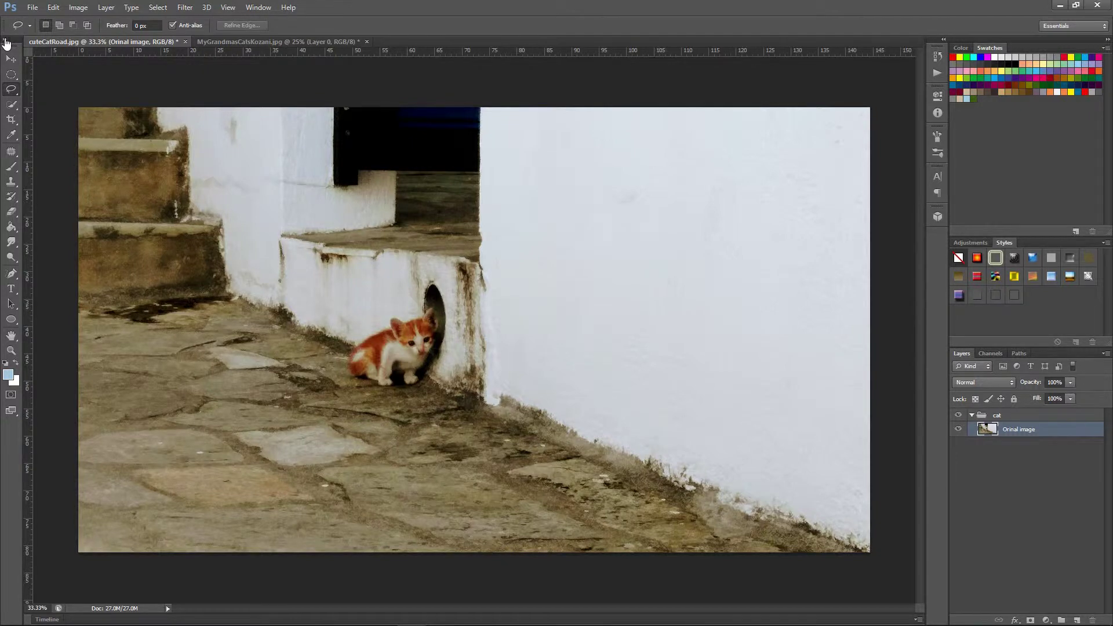
left_click(6, 40)
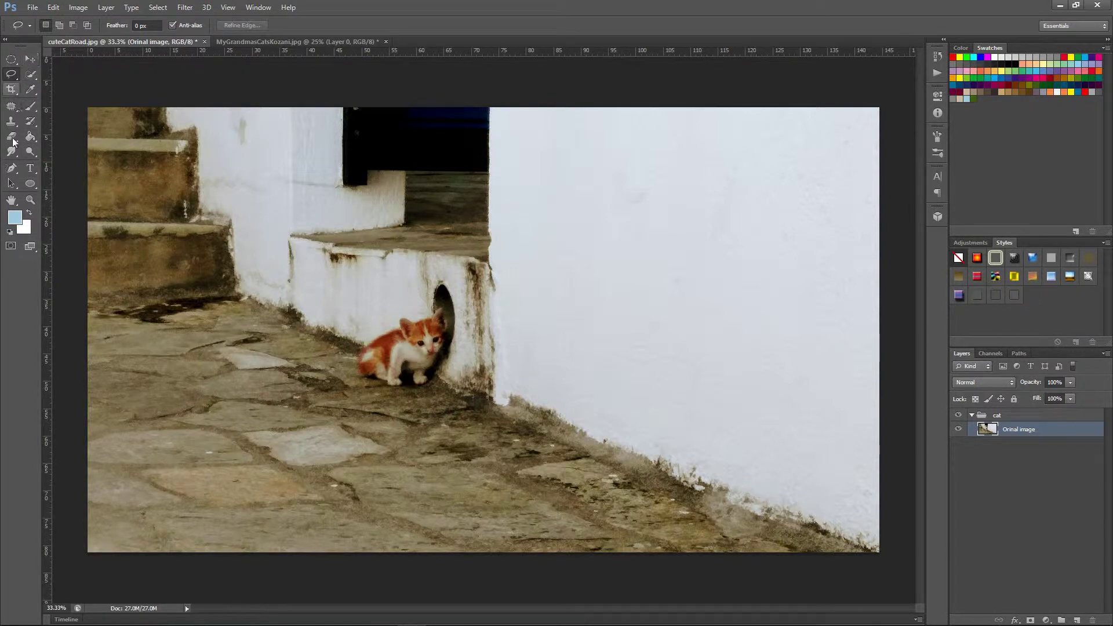
Draw a loose freehand Lasso selection around the kitten and the wall hole, and clear it
left_click(8, 79)
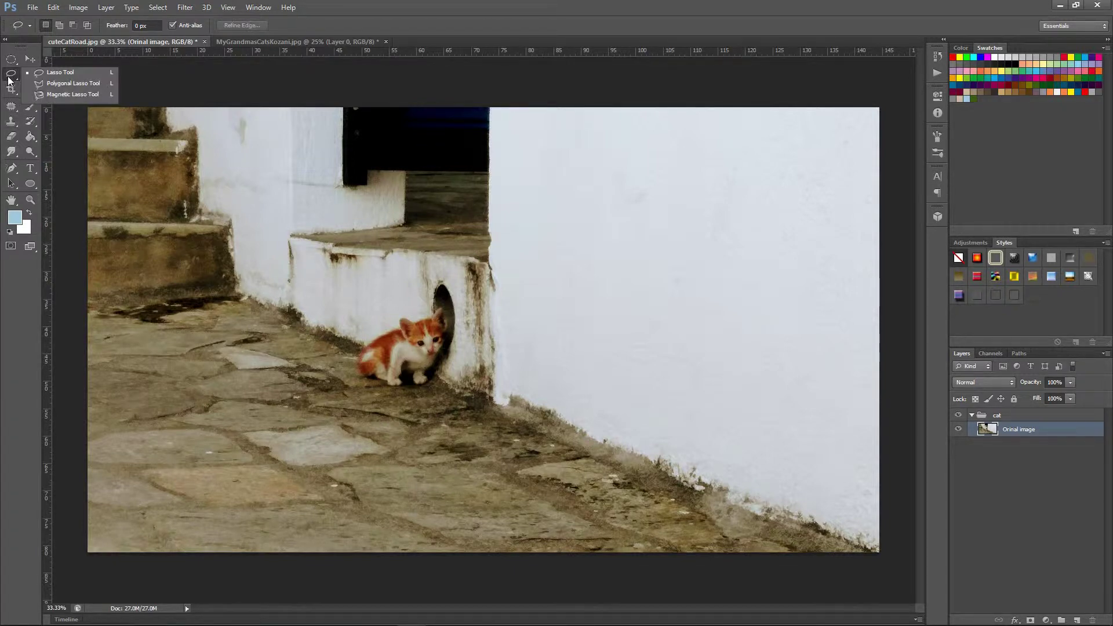
left_click(73, 72)
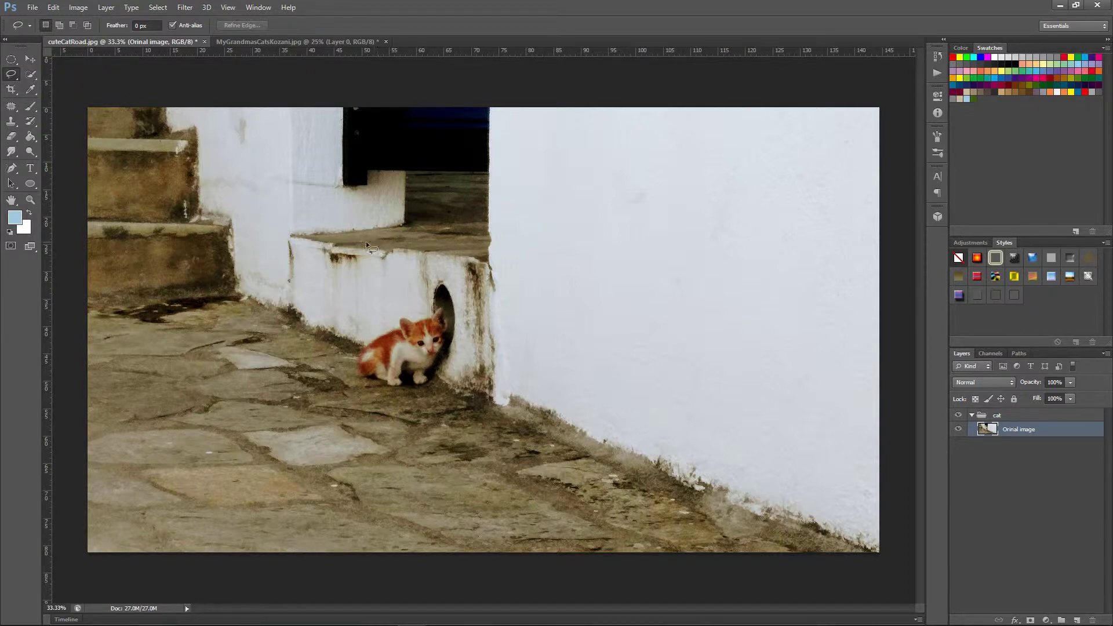
mouse_move(352, 242)
left_mouse_down()
mouse_move(464, 249)
mouse_move(504, 272)
mouse_move(522, 349)
mouse_move(517, 386)
mouse_move(492, 414)
mouse_move(434, 430)
mouse_move(328, 423)
mouse_move(302, 399)
mouse_move(295, 363)
mouse_move(313, 270)
left_mouse_up()
left_click_drag(408, 249, 409, 249)
left_click_drag(429, 329, 427, 356)
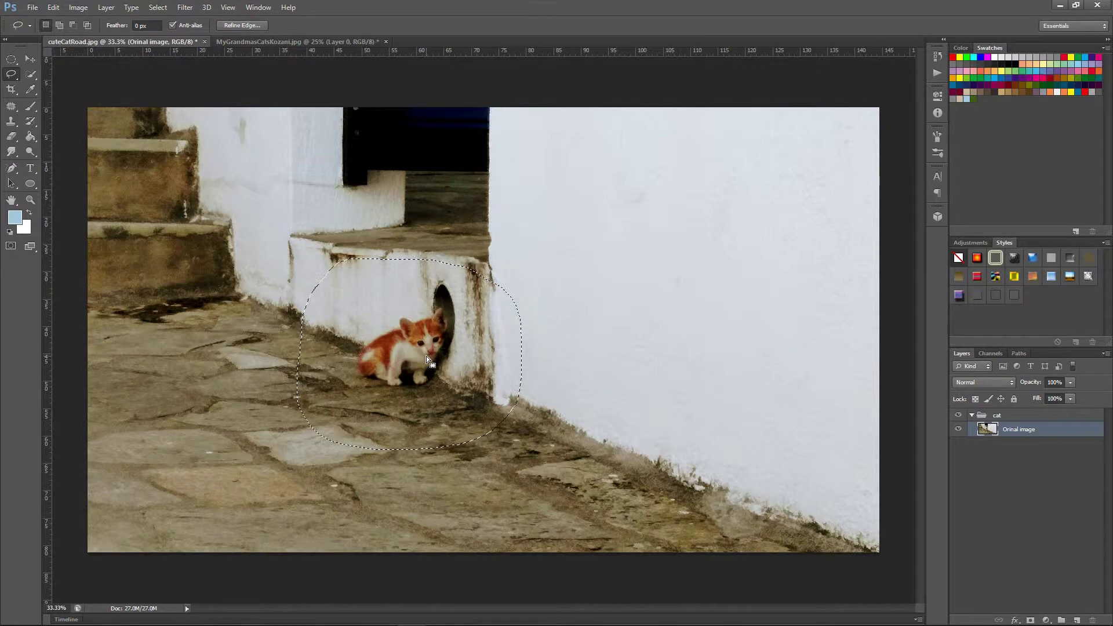
key("ctrl+d")
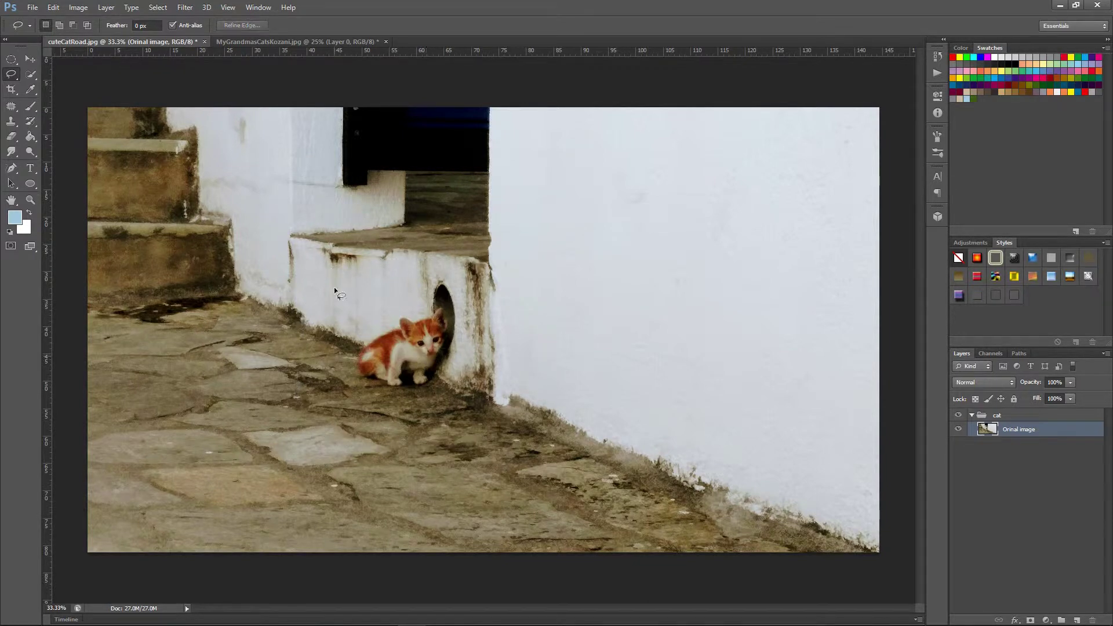
Try to trace the kitten with the Polygonal Lasso tool from its ear around the paws and back, and cancel the outline
scroll(377, 326, "up", 2)
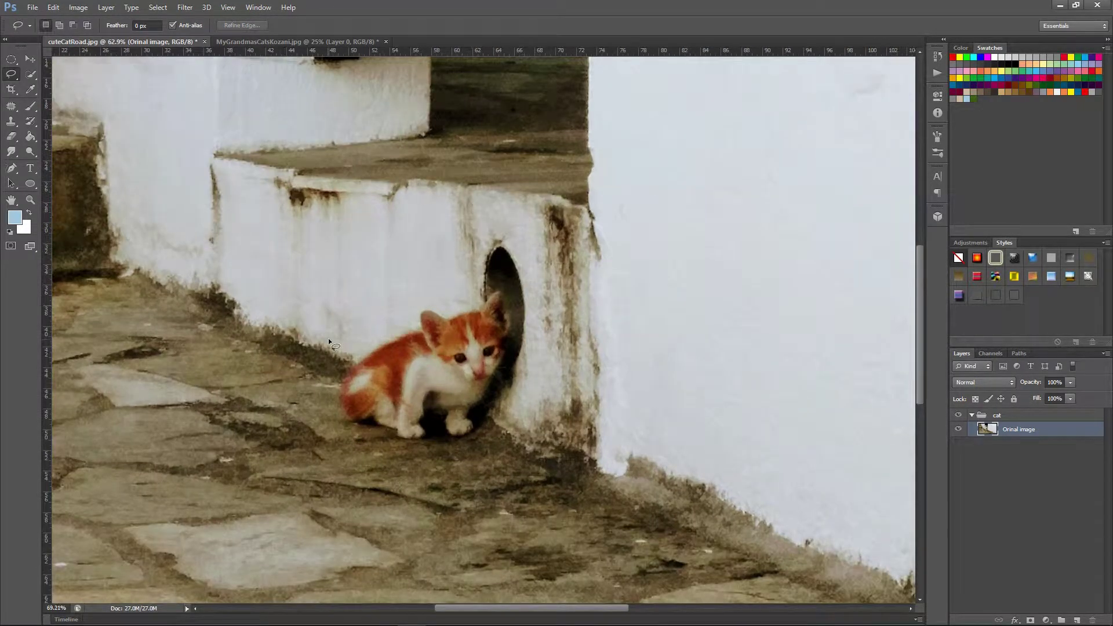
scroll(328, 339, "up", 2)
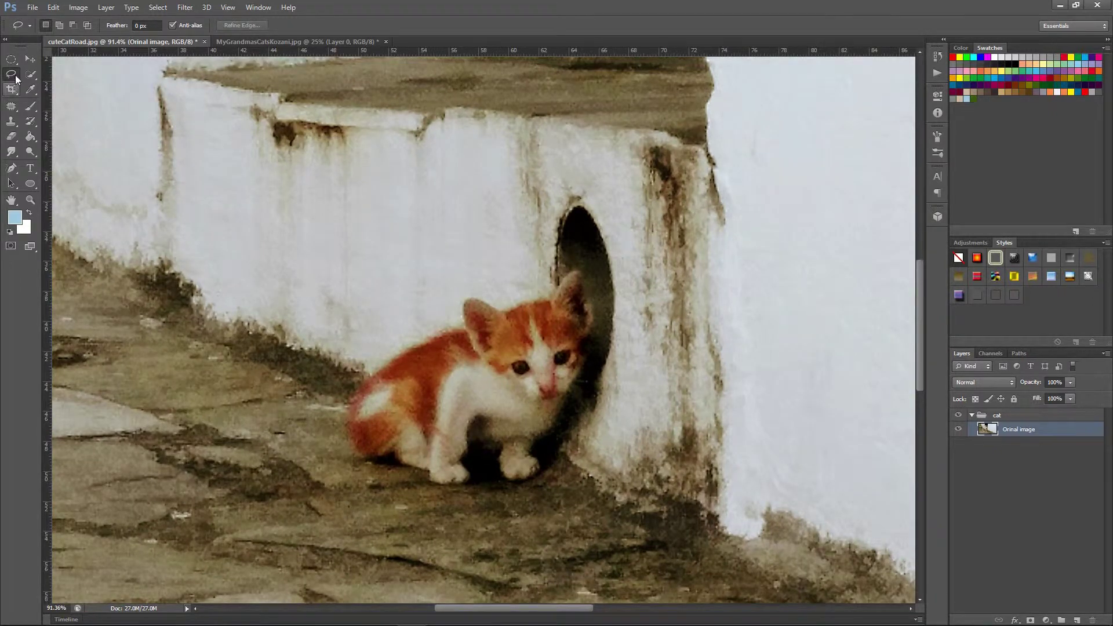
left_click(16, 79)
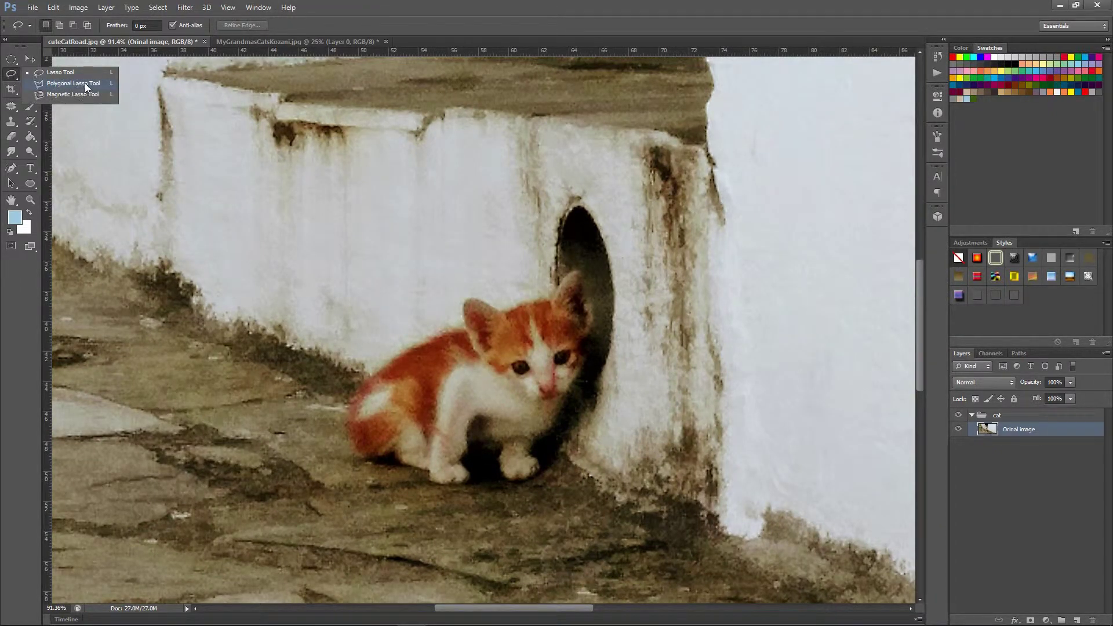
left_click(85, 83)
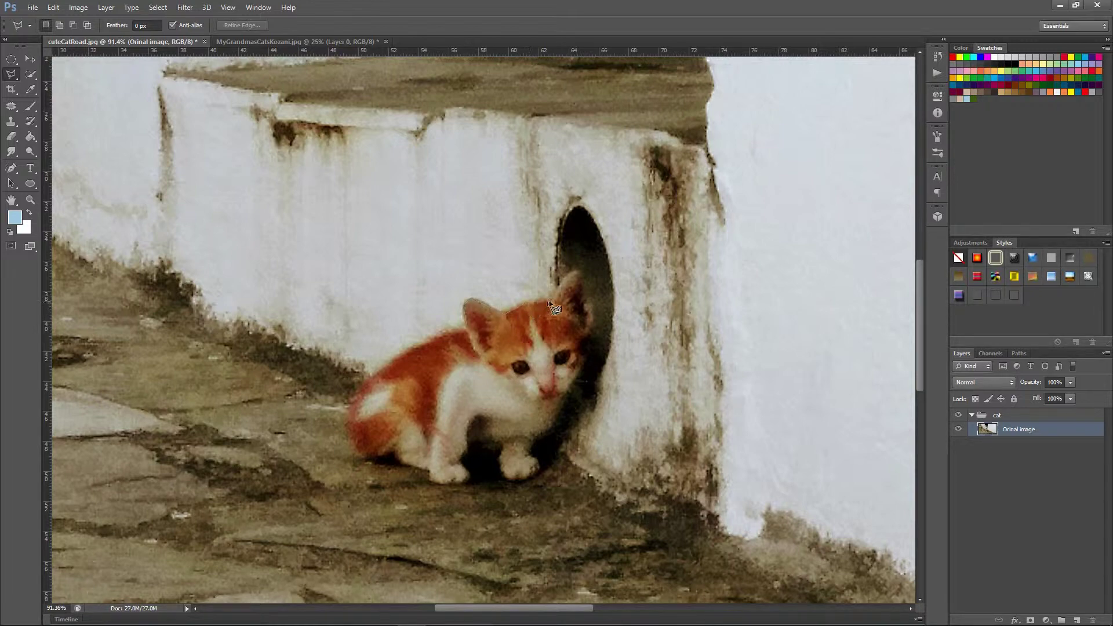
left_click(577, 270)
left_click(586, 290)
left_click(592, 335)
left_click(583, 374)
left_click(532, 455)
left_click(541, 467)
left_click(509, 480)
left_click(500, 446)
left_click(470, 437)
left_click(464, 464)
left_click(444, 475)
left_click(403, 461)
left_click(365, 455)
left_click(347, 405)
left_click(466, 321)
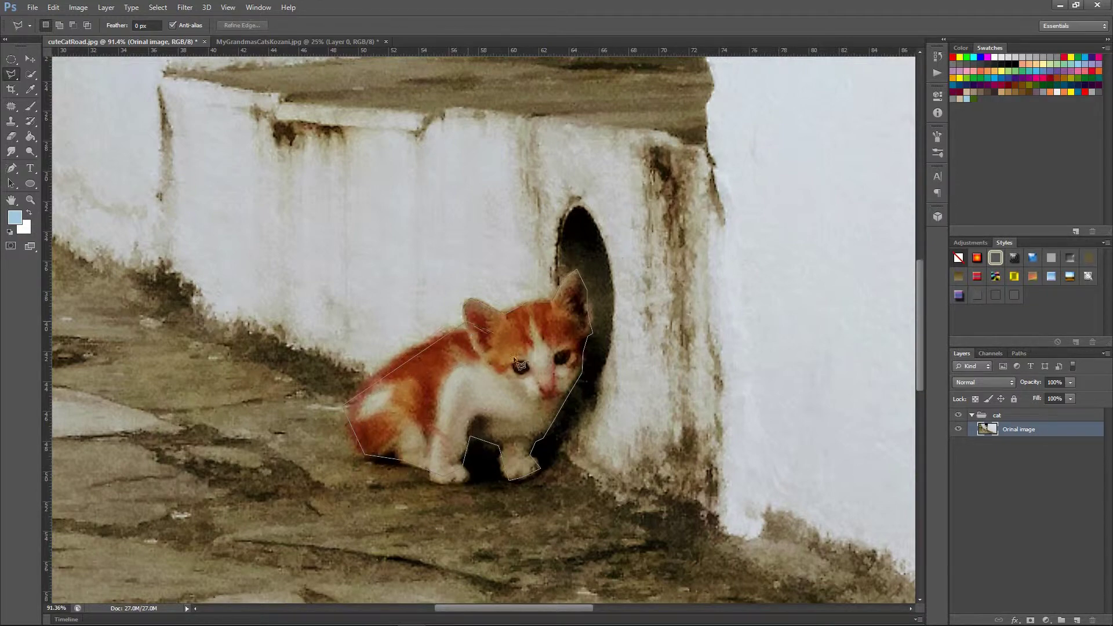
left_click(465, 301)
key("Escape")
Add a new empty layer above the Orinal image layer and switch to the Magnetic Lasso tool
left_click(1077, 620)
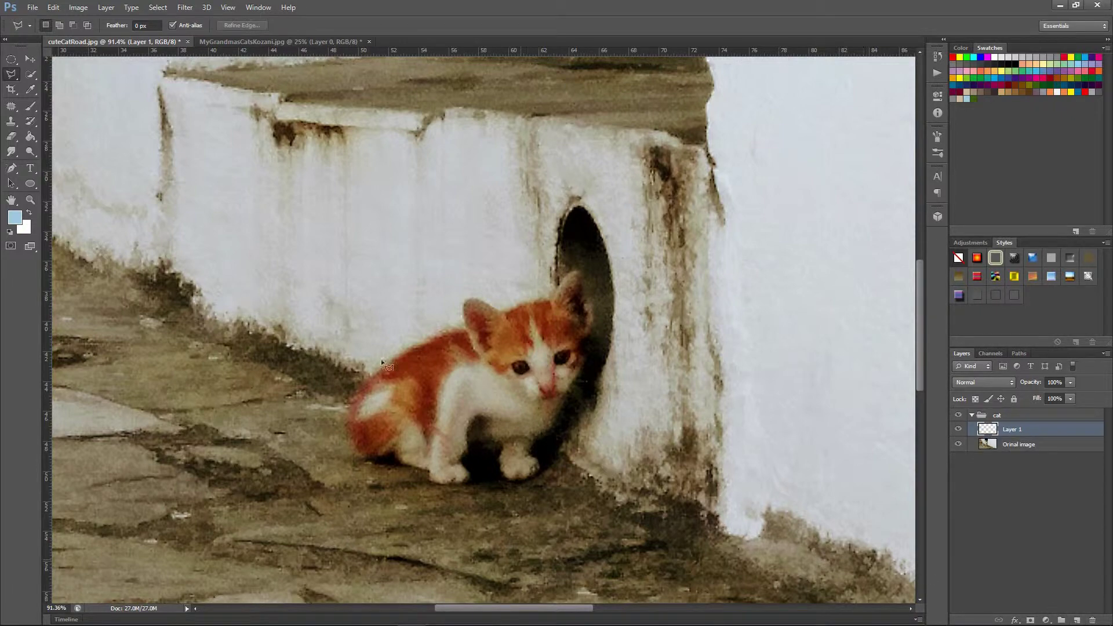
left_click_drag(11, 77, 89, 95)
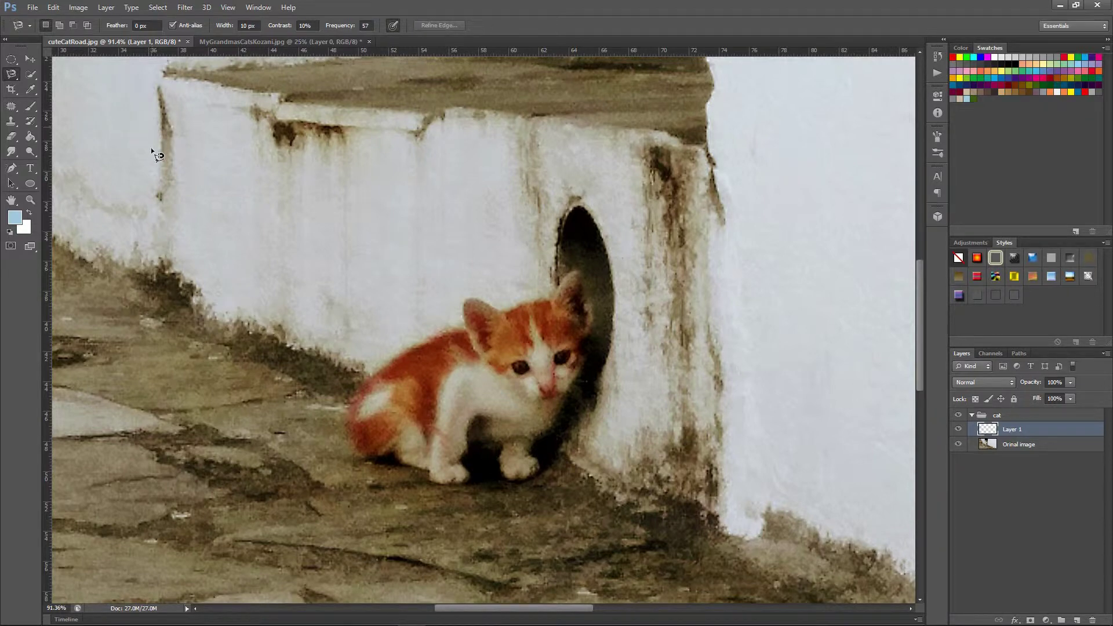
left_click_drag(12, 77, 14, 79)
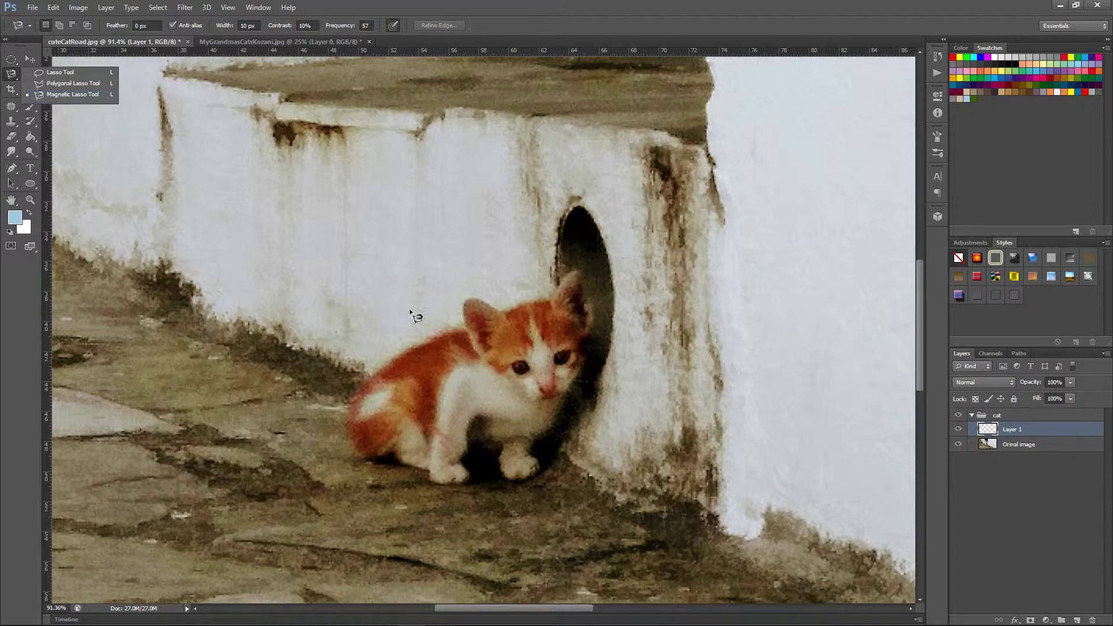
Trace a closed Magnetic Lasso selection around the kitten's ears, face, paws and back, adding anchor points along its edge
left_click(467, 323)
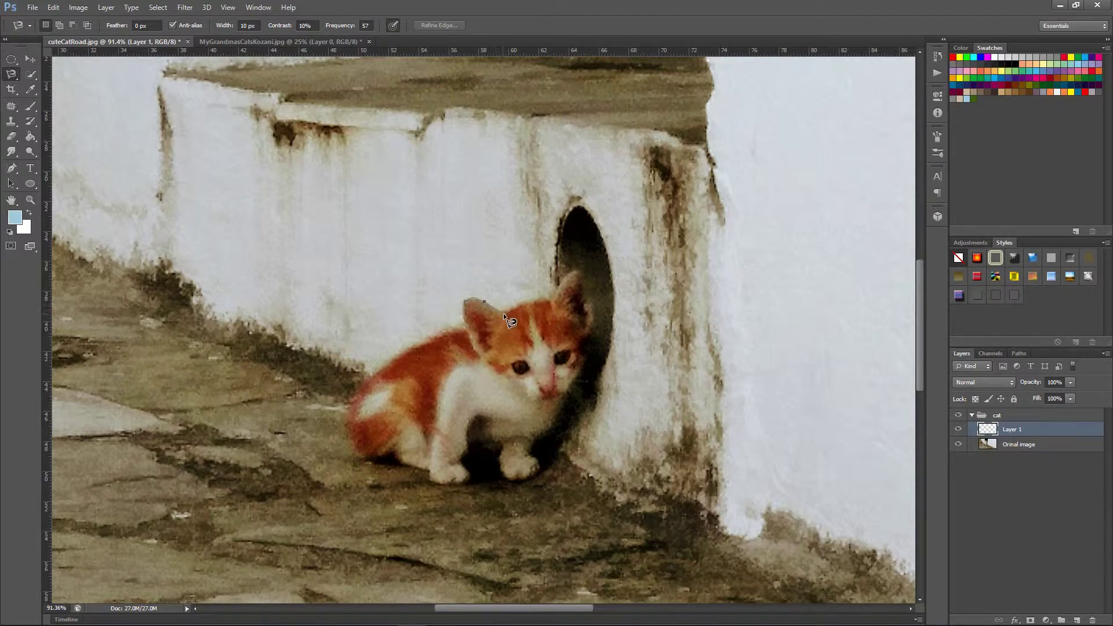
left_click(516, 305)
left_click(565, 280)
left_click(577, 269)
left_click(585, 285)
left_click(584, 305)
left_click(589, 324)
left_click(589, 333)
left_click(588, 359)
left_click(582, 375)
left_click(567, 398)
left_click(547, 432)
left_click(534, 441)
left_click(532, 452)
left_click(538, 466)
left_click(522, 479)
left_click(503, 477)
left_click(504, 443)
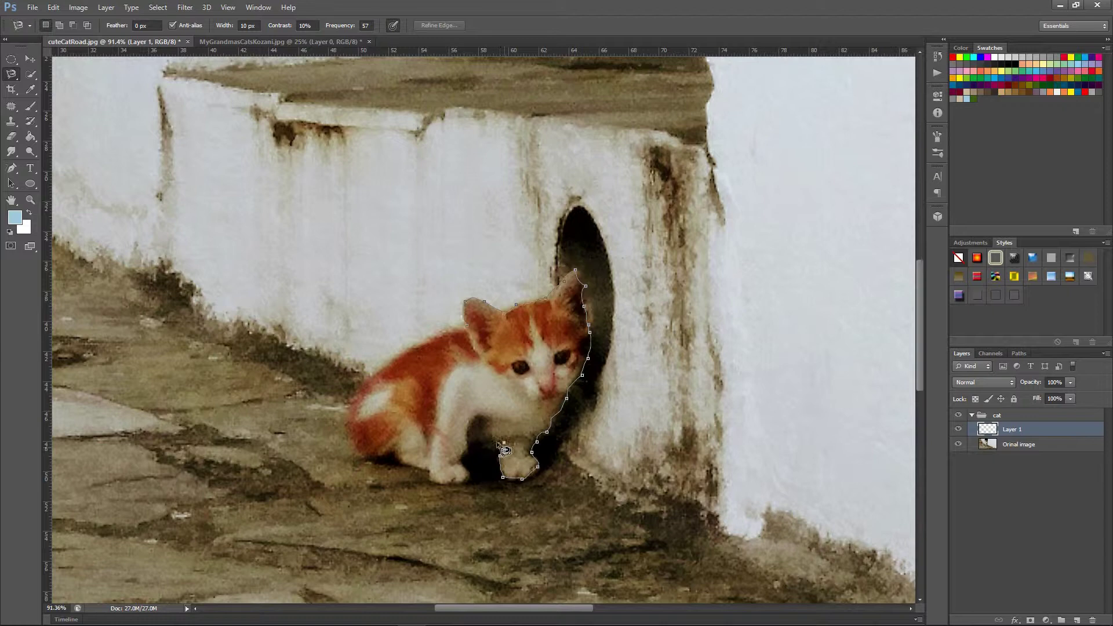
left_click(469, 441)
left_click(470, 451)
left_click(459, 459)
left_click(469, 475)
left_click(454, 484)
left_click(430, 483)
left_click(432, 471)
left_click(408, 465)
left_click(393, 448)
left_click(365, 460)
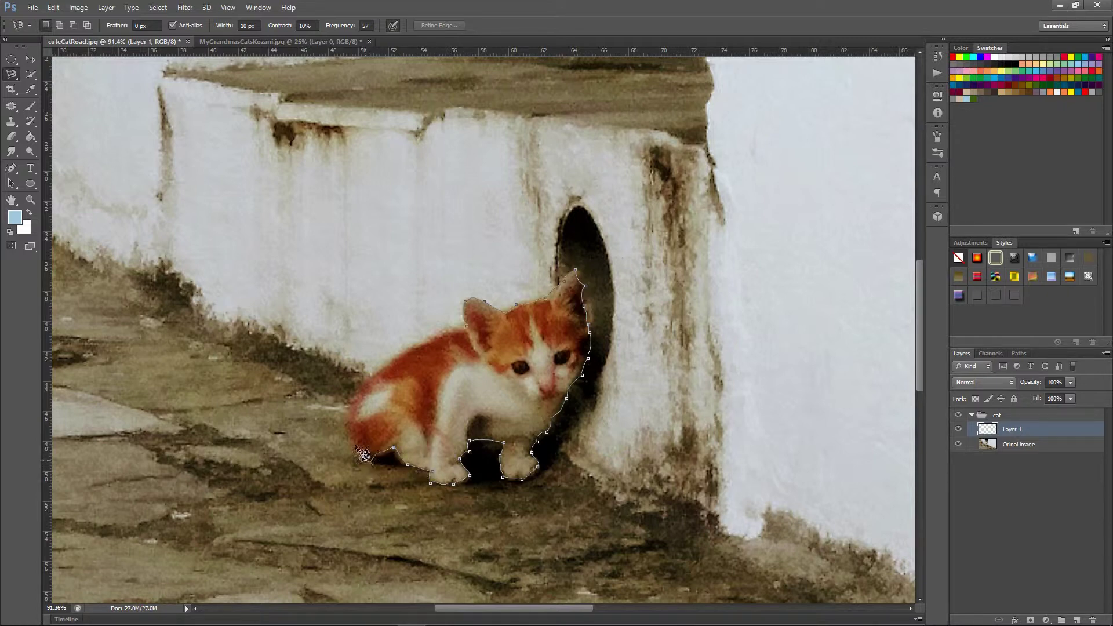
left_click(349, 431)
left_click(348, 409)
left_click(367, 381)
left_click(378, 373)
left_click(415, 349)
left_click(468, 322)
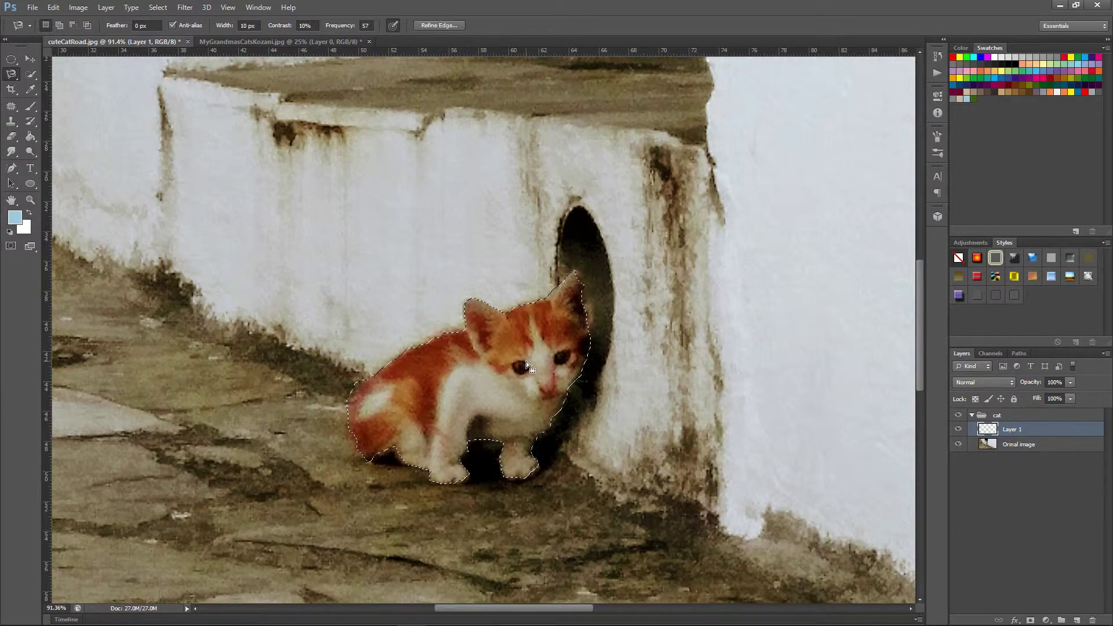
Copy the selected kitten from the Orinal image layer and paste it as a new layer against the wall above the original
key("ctrl+c")
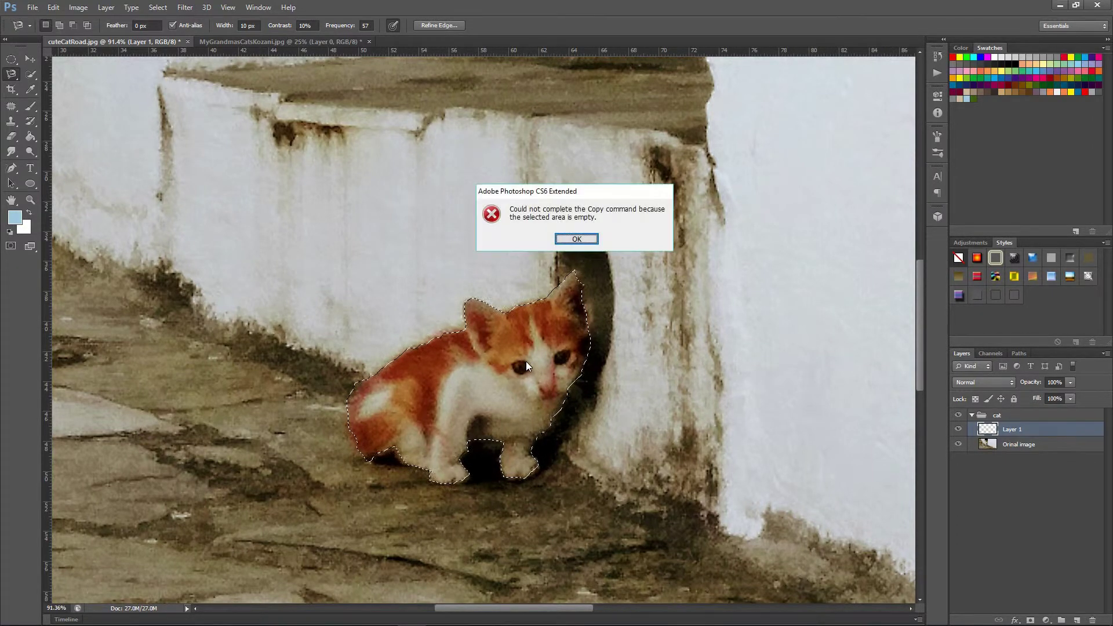
left_click(584, 242)
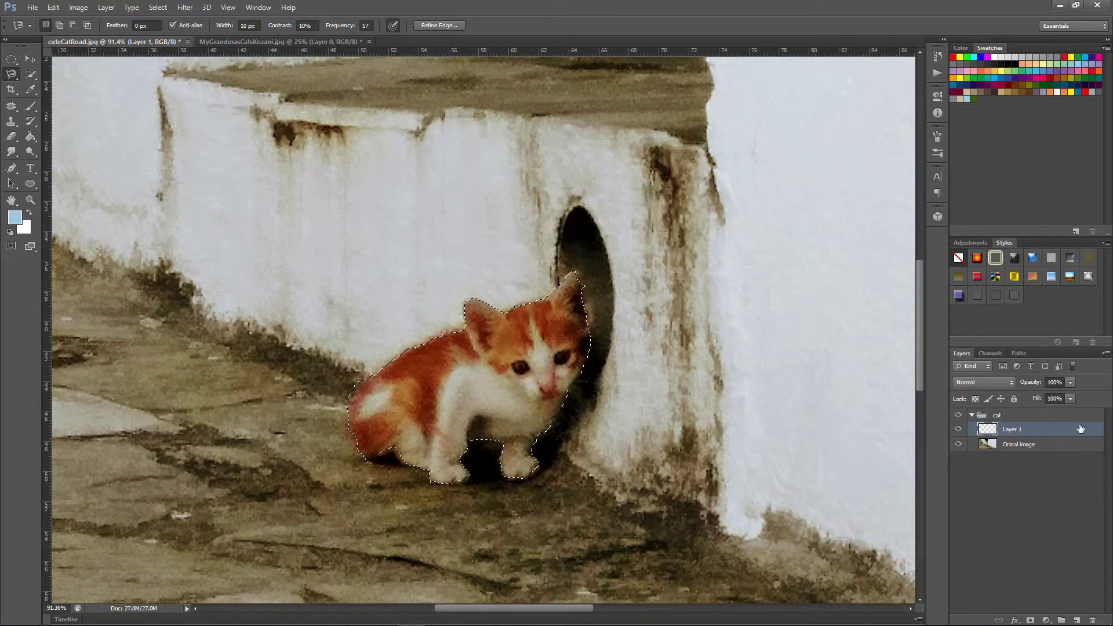
left_click(1035, 444)
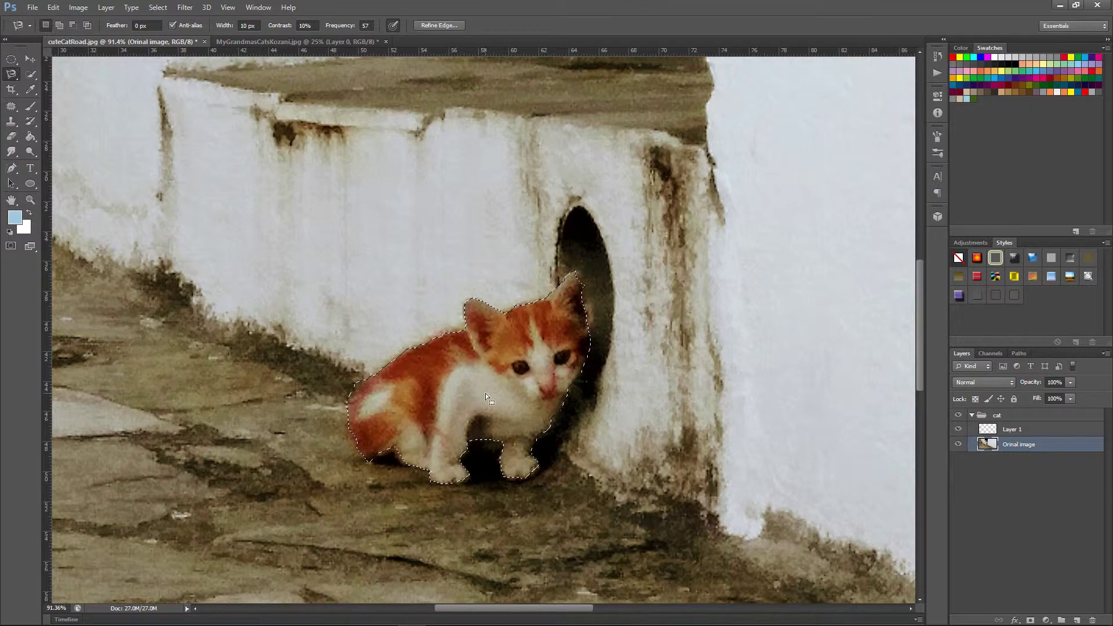
left_click_drag(464, 394, 361, 256)
key("ctrl+v")
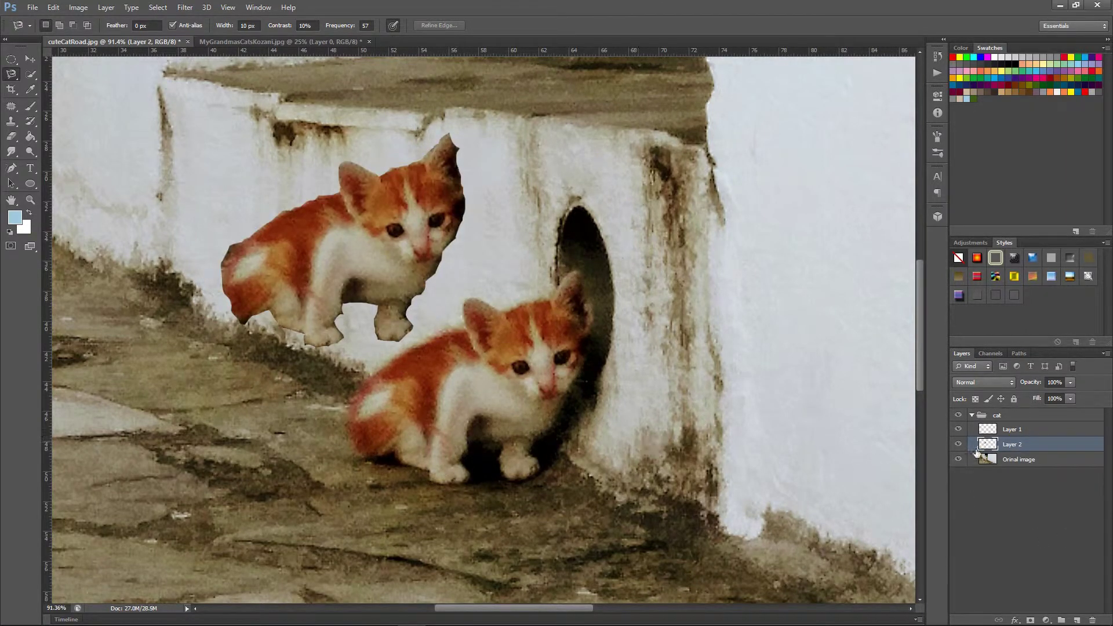
Merge Layer 1 down into Layer 2, and briefly hide the Orinal image layer to inspect the kitten cutout alone
left_click(1038, 434)
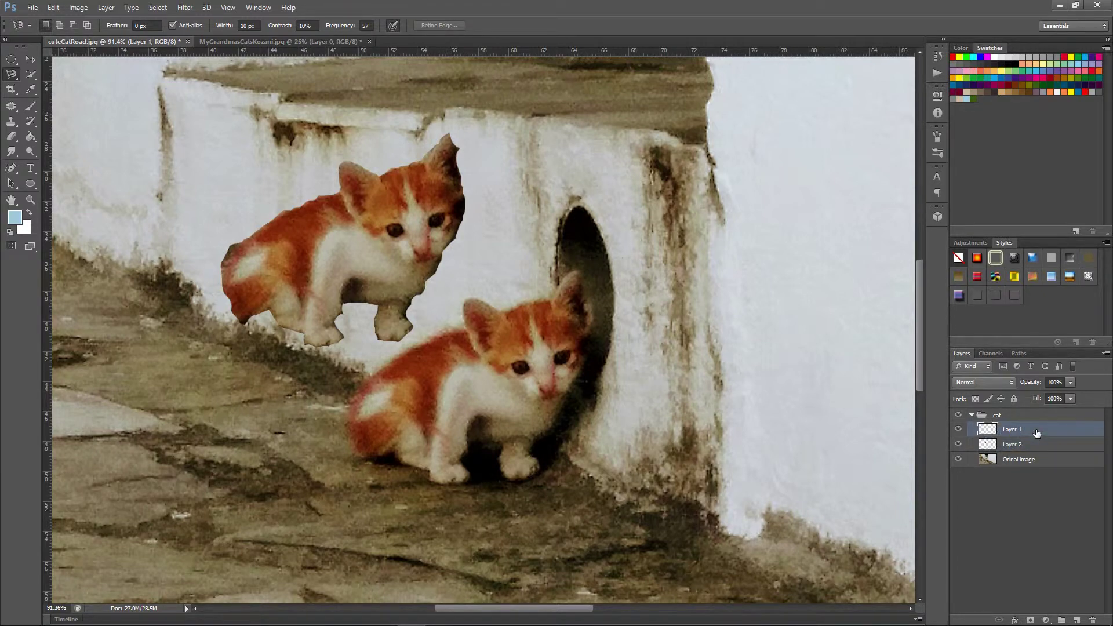
key("ctrl+e")
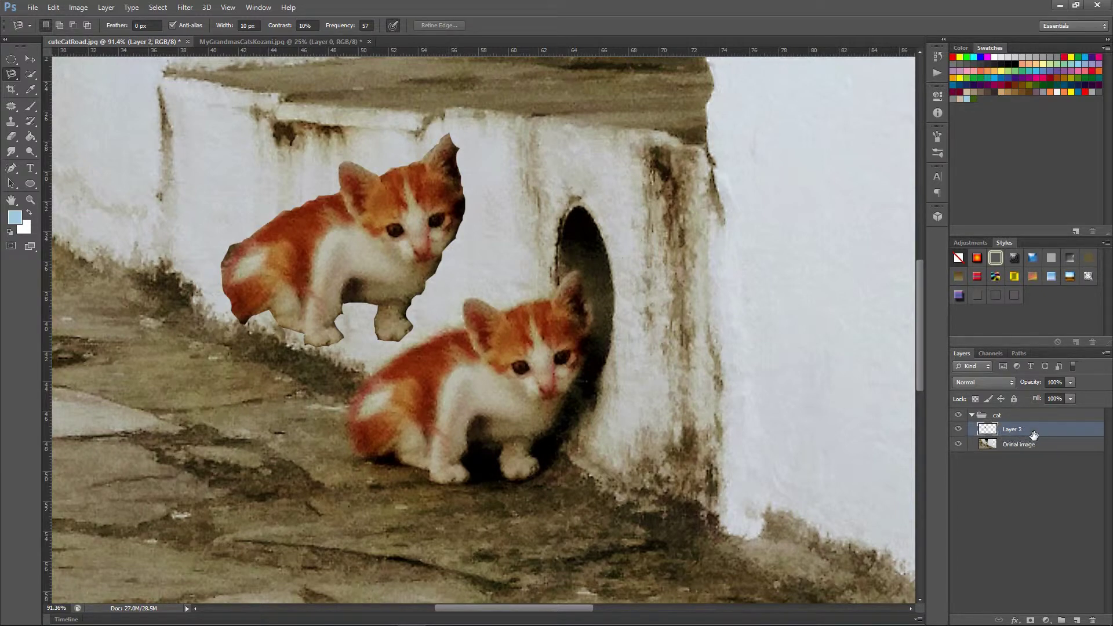
left_click(960, 446)
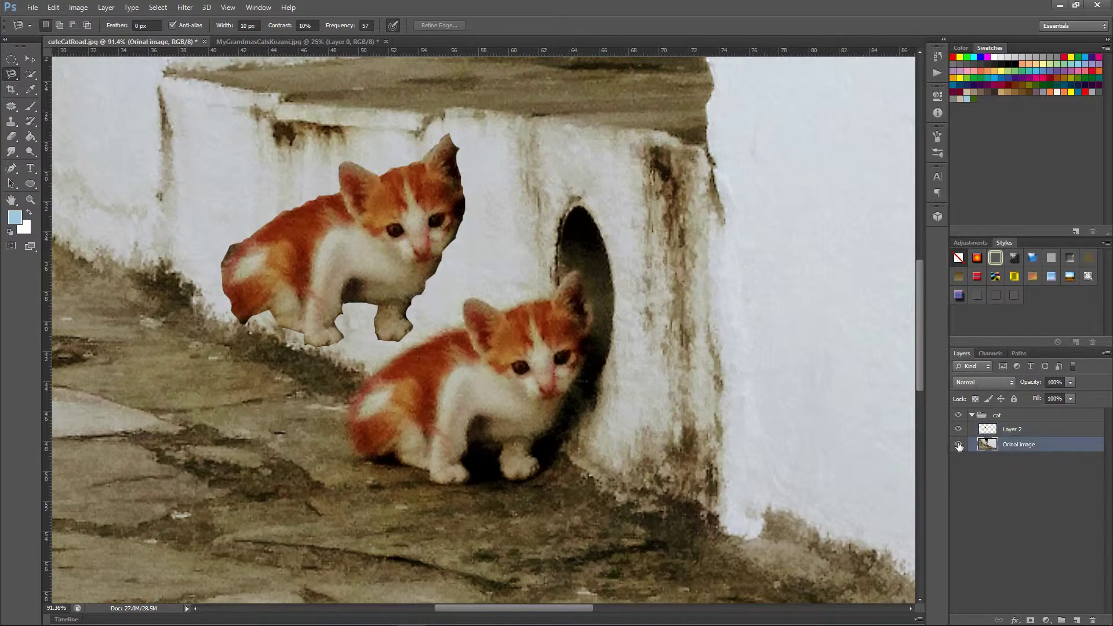
left_click(959, 445)
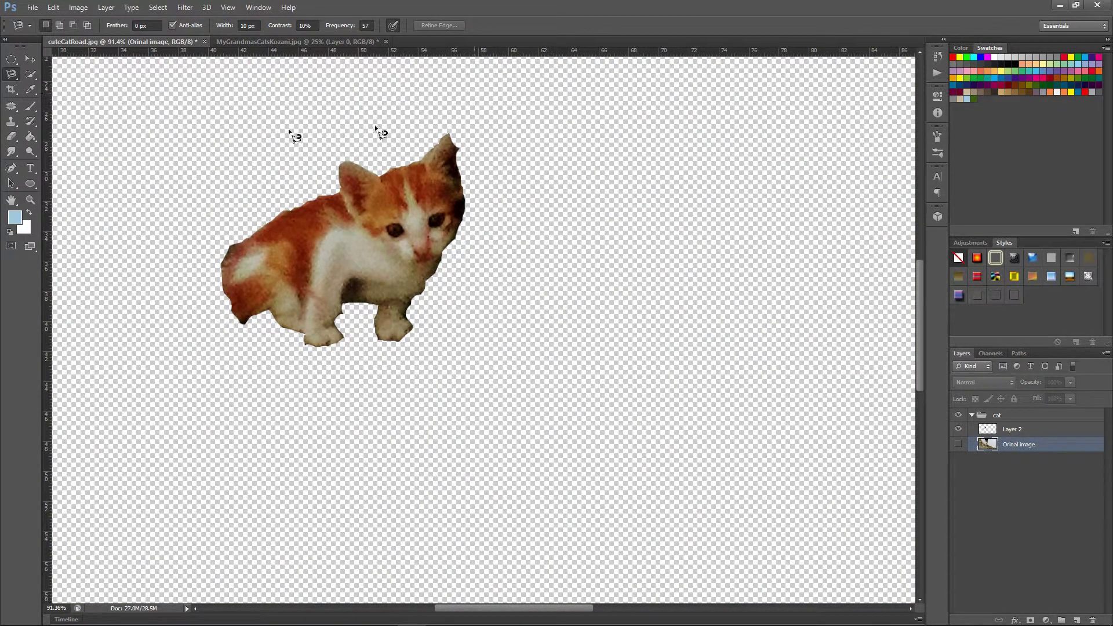
left_click(959, 445)
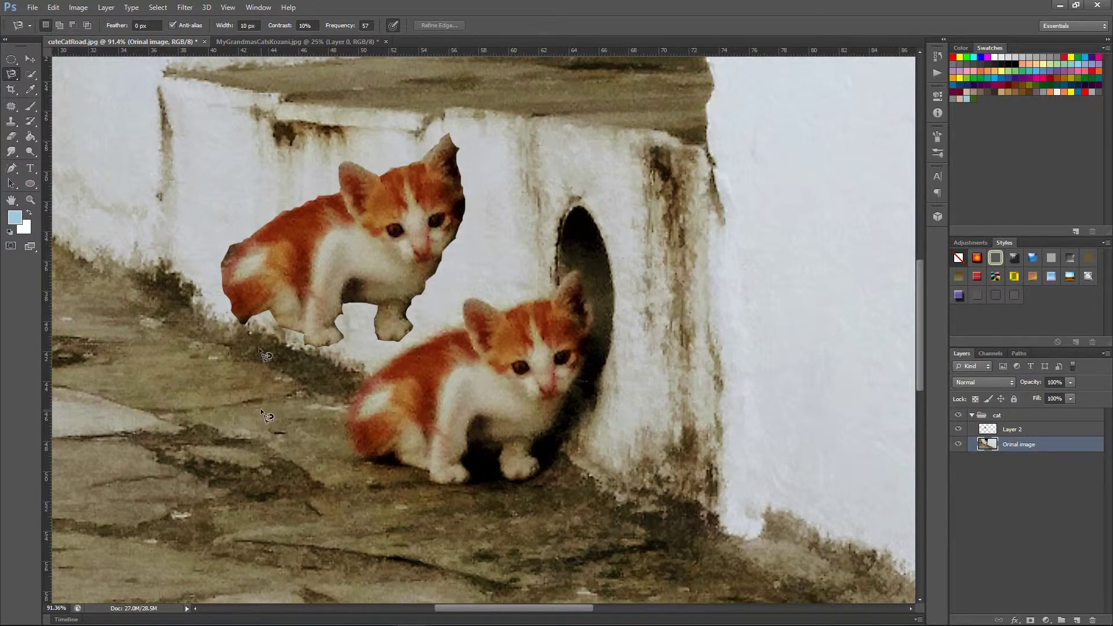
Paste the kitten as a new layer above Layer 0 in MyGrandmasCatsKozani.jpg, and leave only Layer 1 visible
left_click(266, 40)
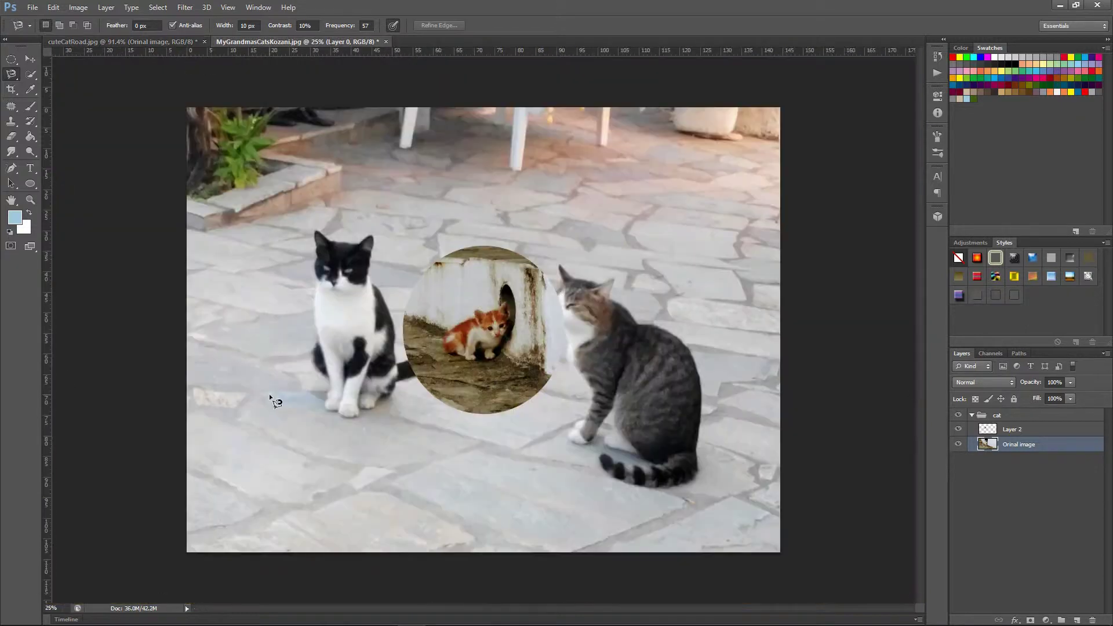
key("ctrl+shift+alt+n")
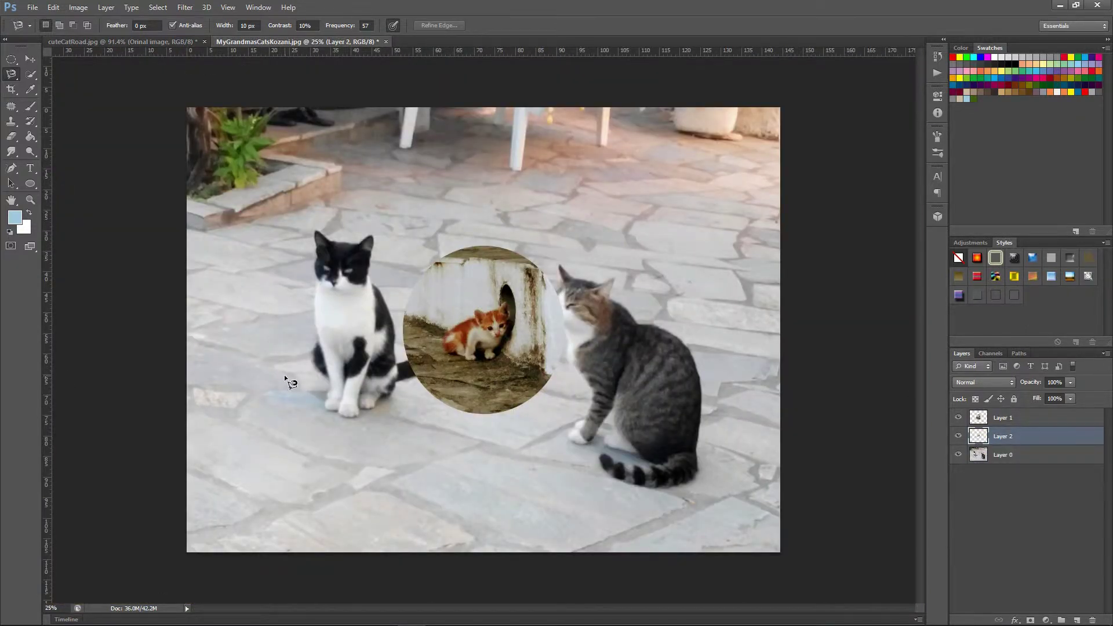
left_click(957, 438)
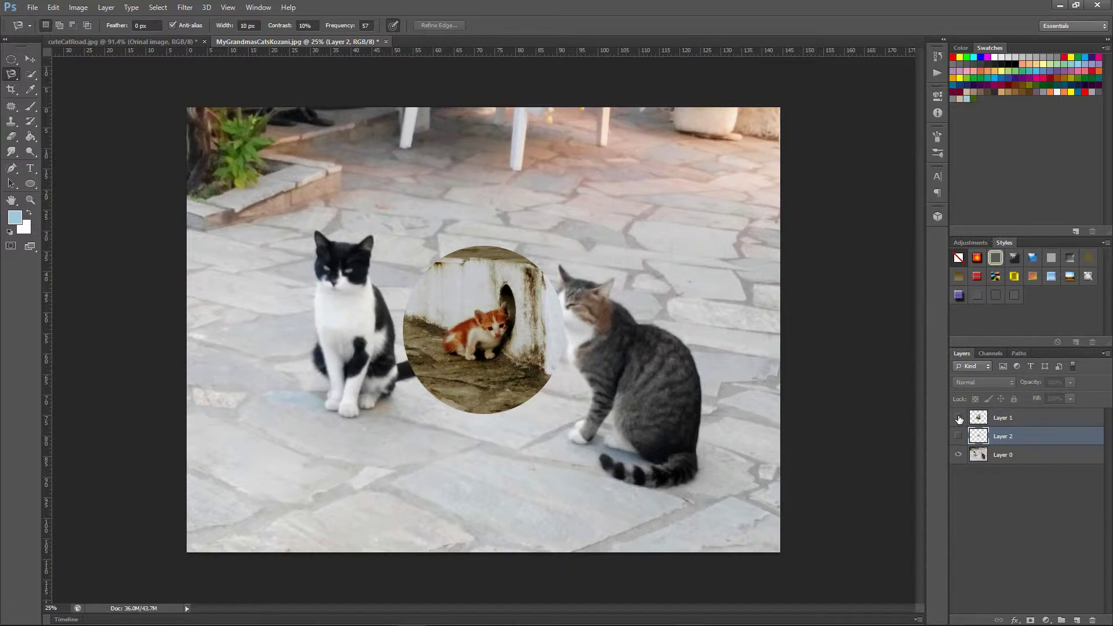
left_click(960, 419)
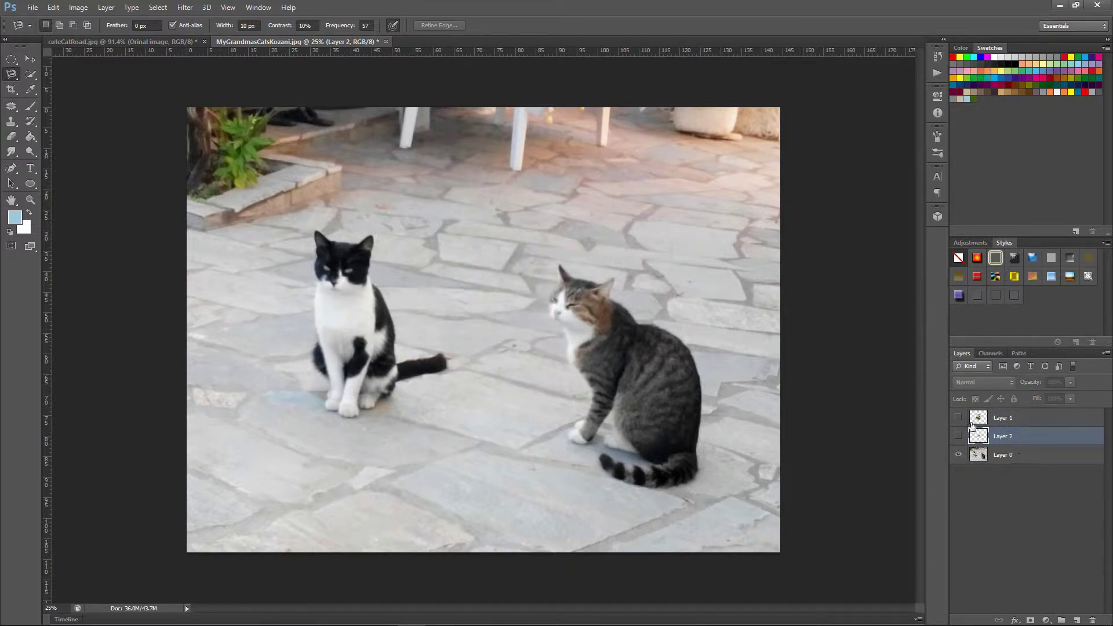
left_click(976, 423)
left_click(959, 454)
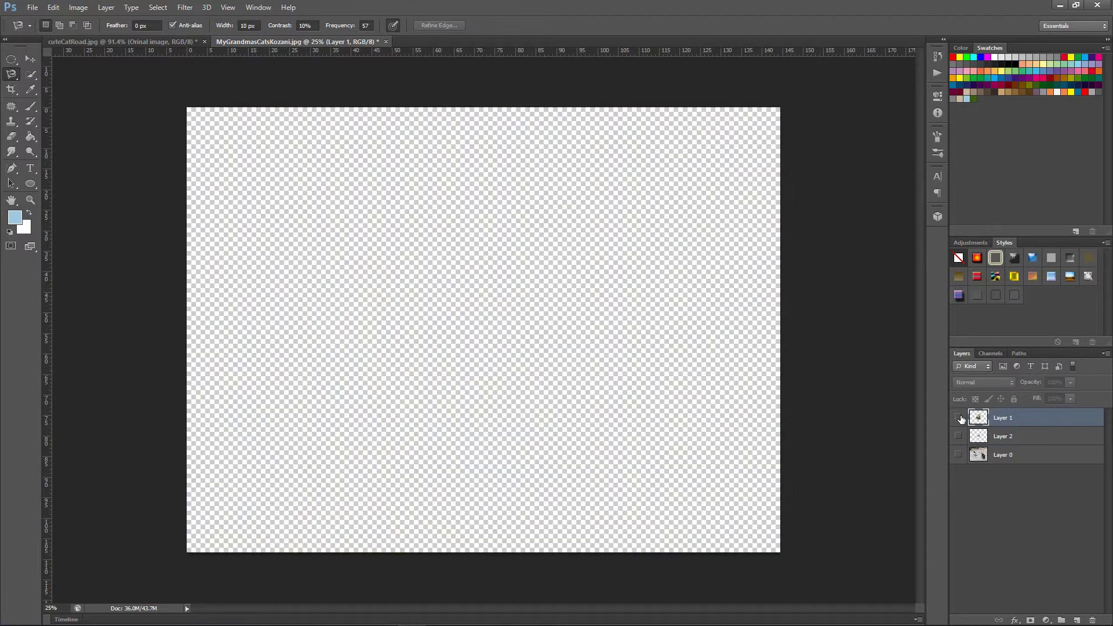
left_click(959, 418)
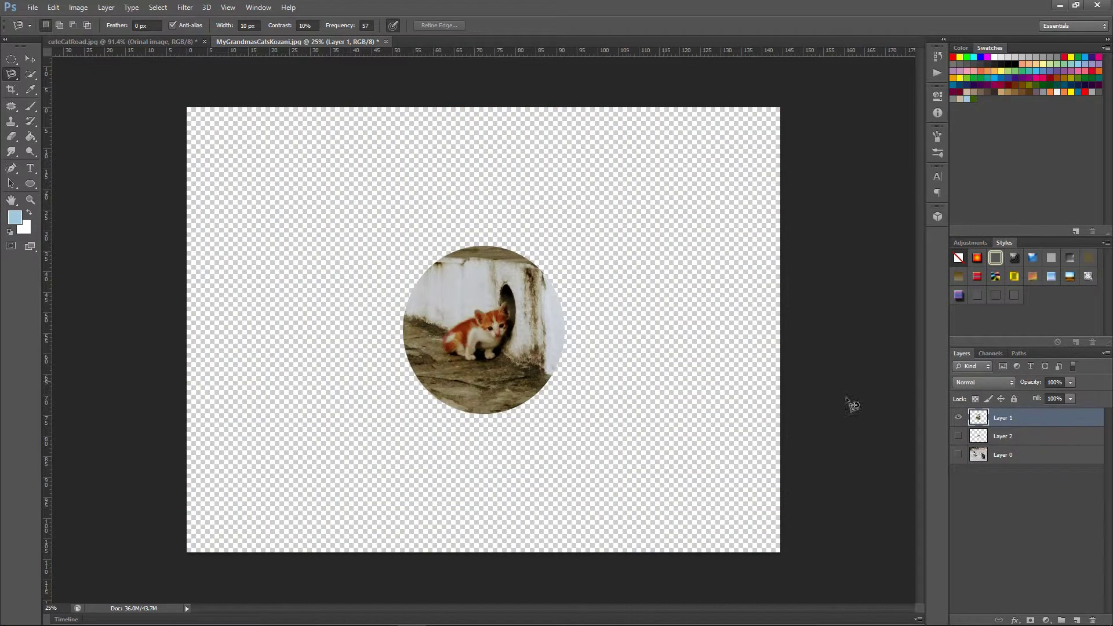
Add a new layer above Layer 1, try pasting the kitten cutout onto it, and undo the paste
left_click(1077, 620)
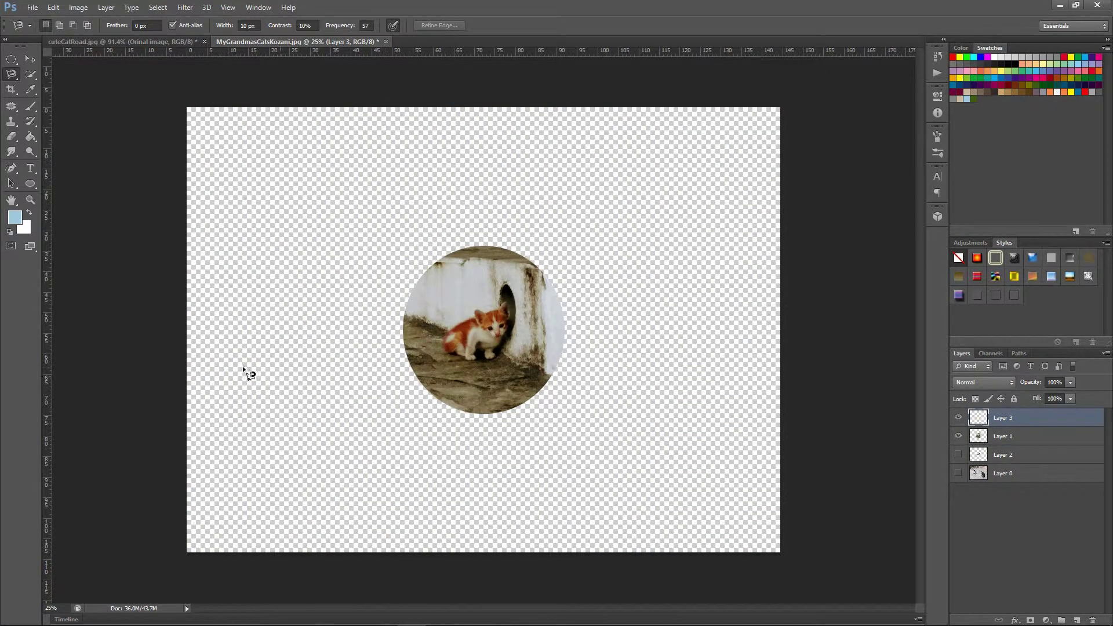
key("ctrl+v")
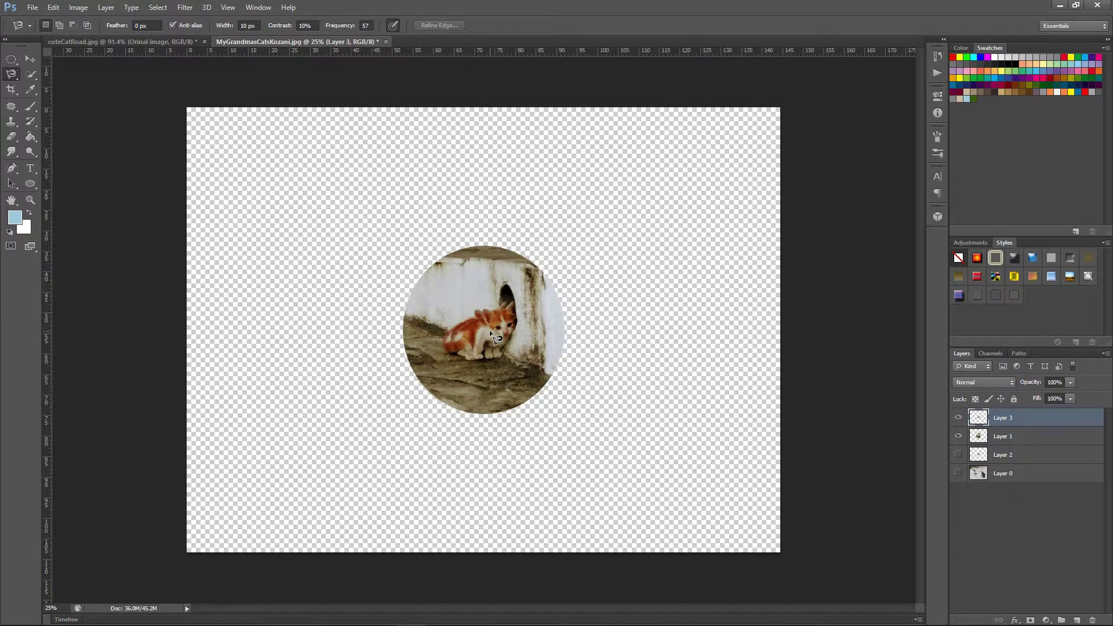
scroll(490, 331, "up", 3)
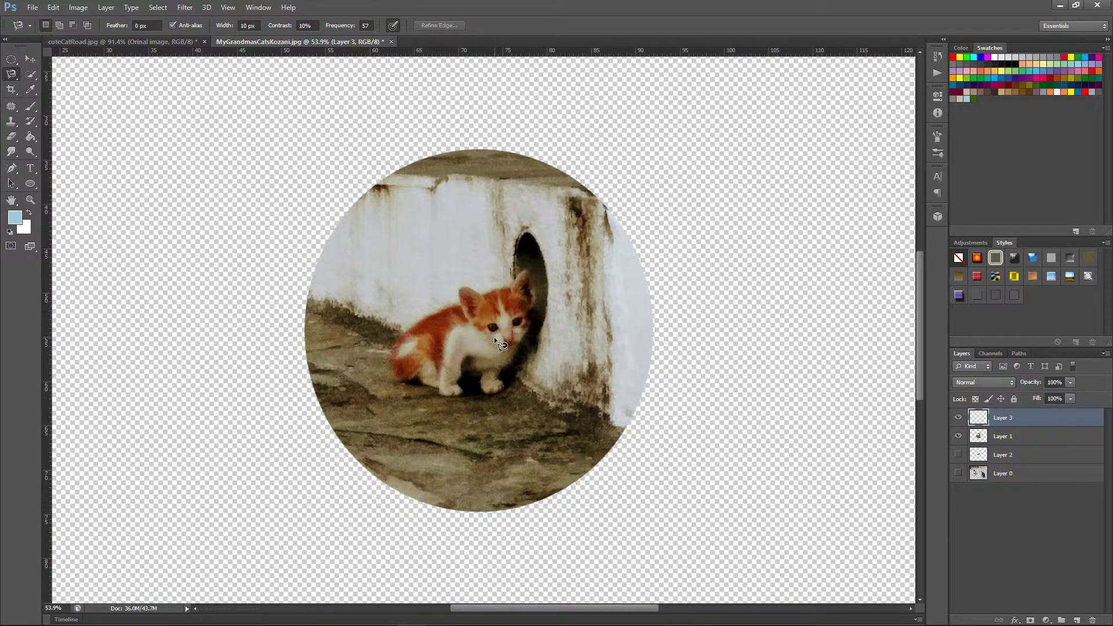
key("ctrl+v")
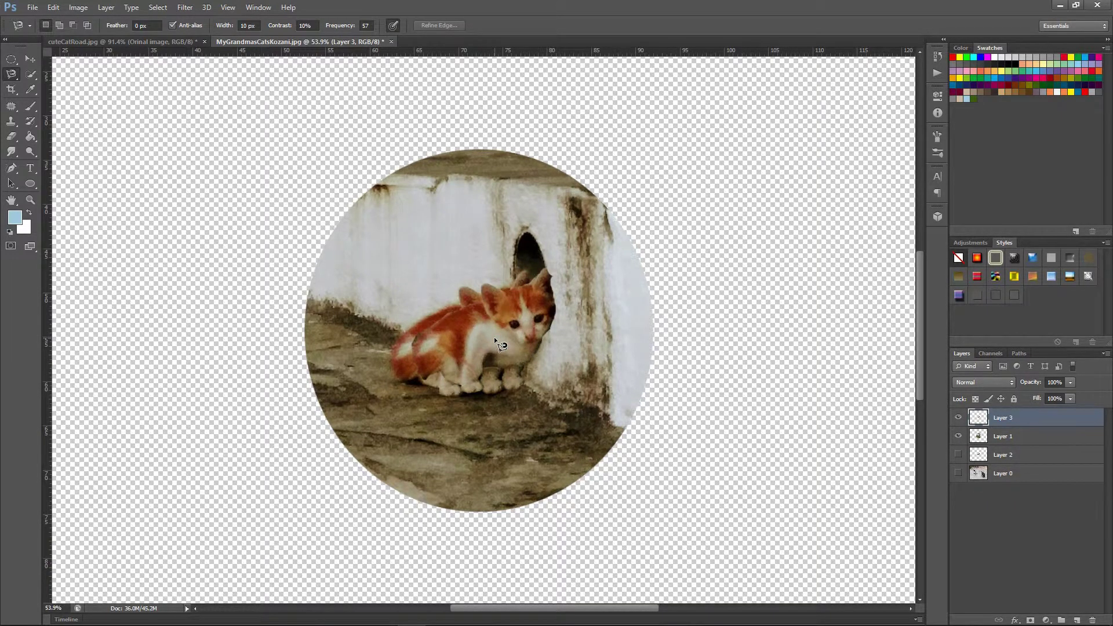
key("ctrl+z")
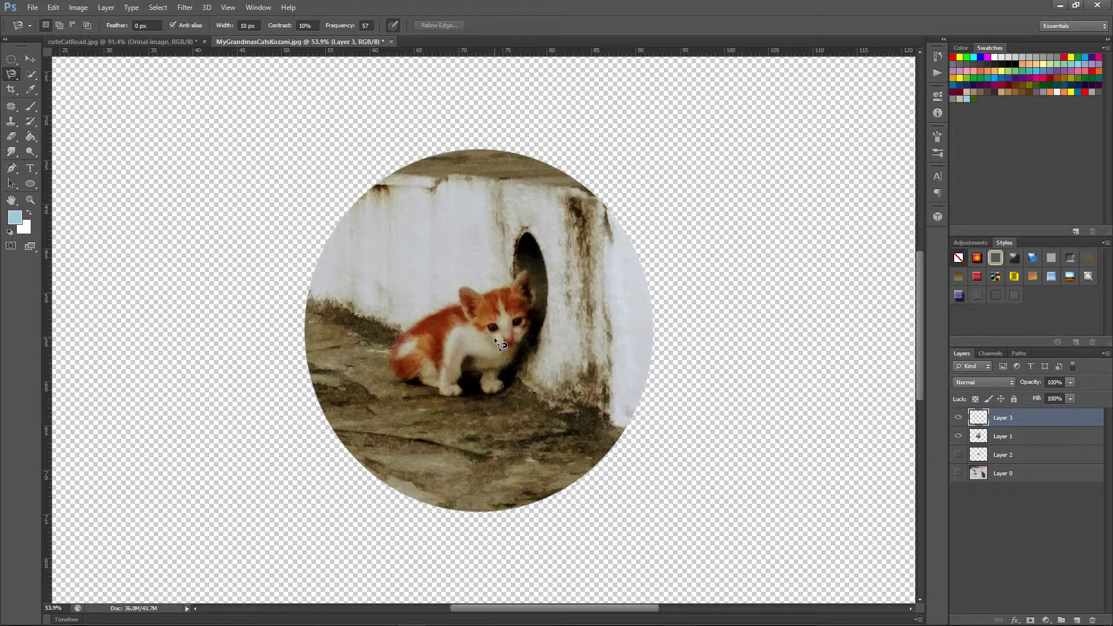
key("ctrl+z")
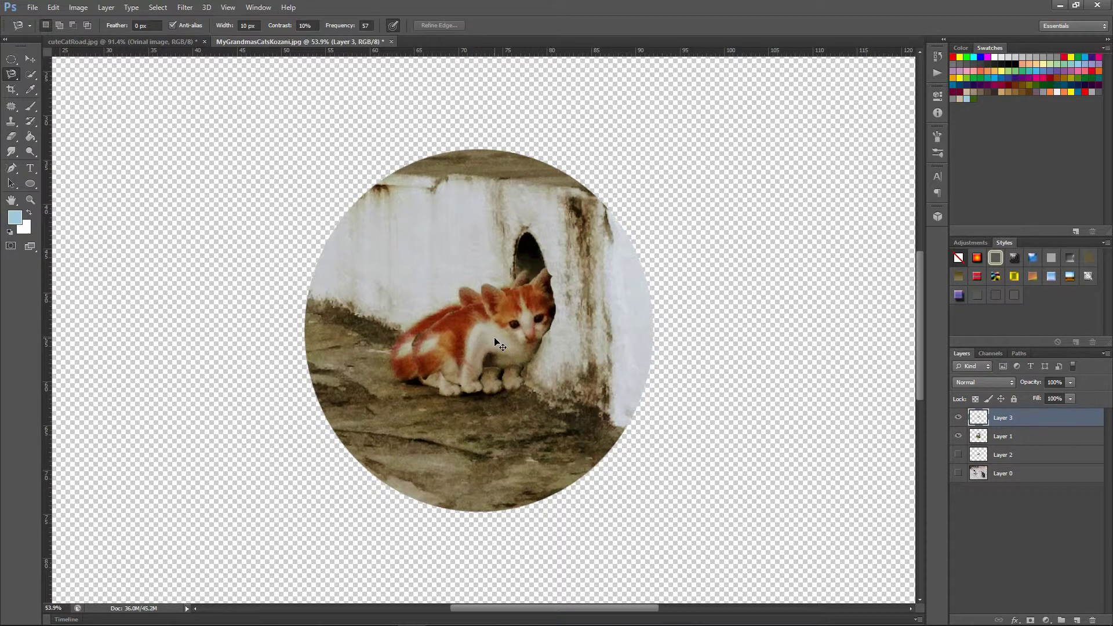
key("ctrl+z")
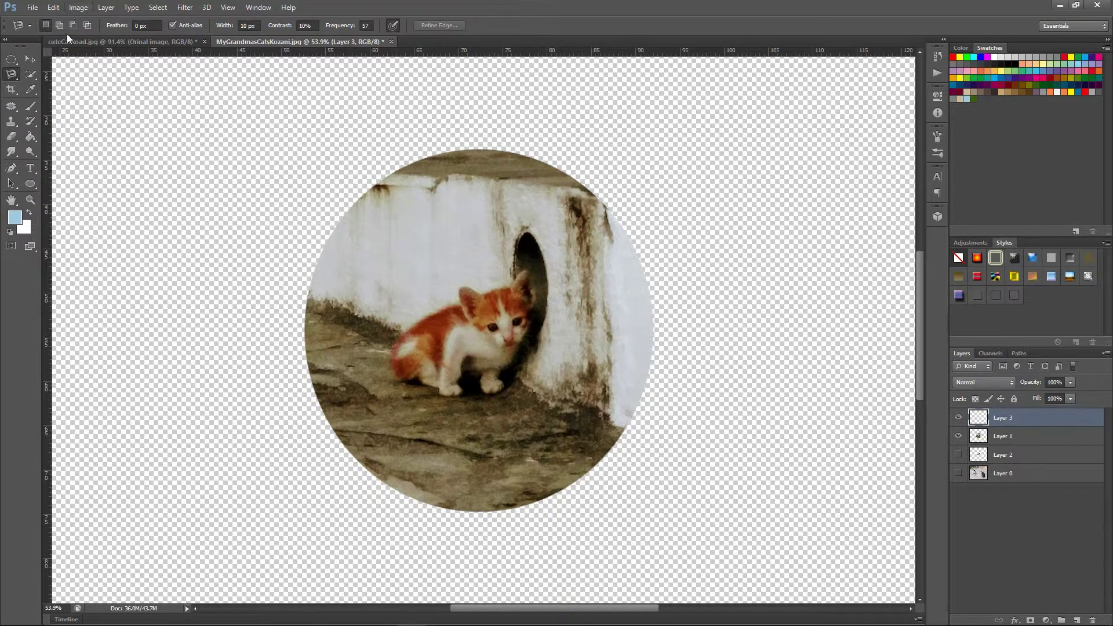
Activate the Quick Selection tool and make Layer 0 and Layer 2 visible again in MyGrandmasCatsKozani.jpg
left_click(93, 40)
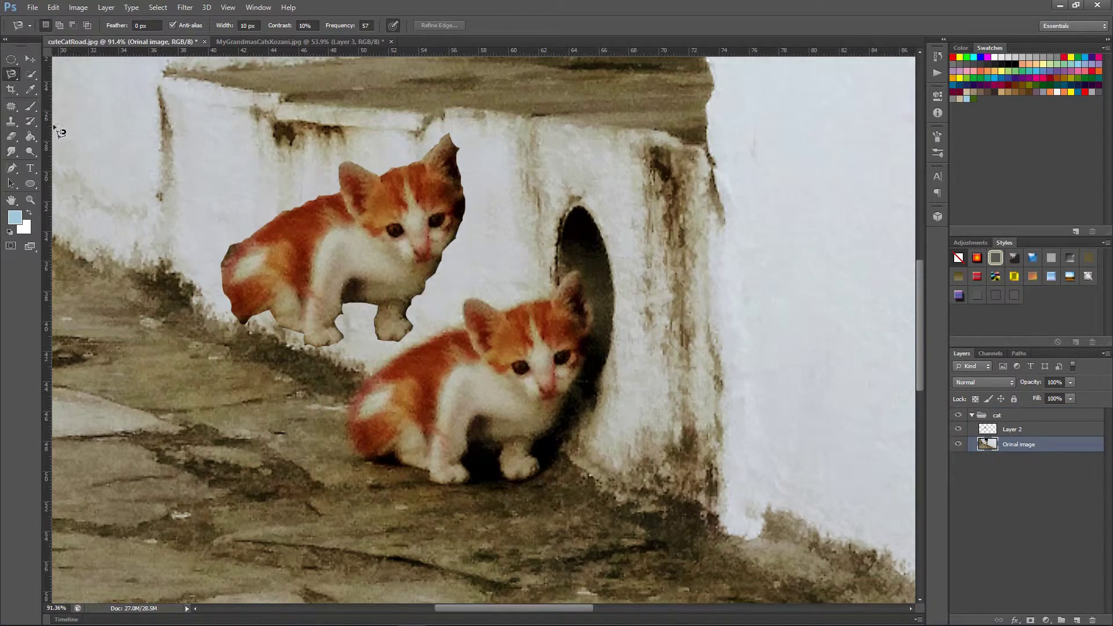
left_click(34, 77)
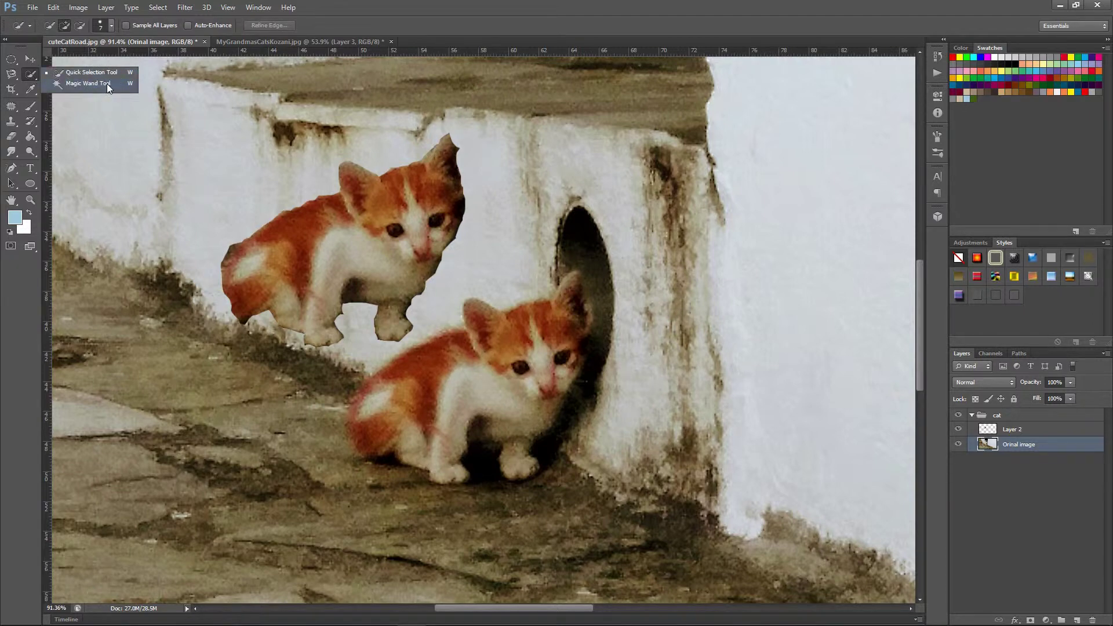
left_click(284, 44)
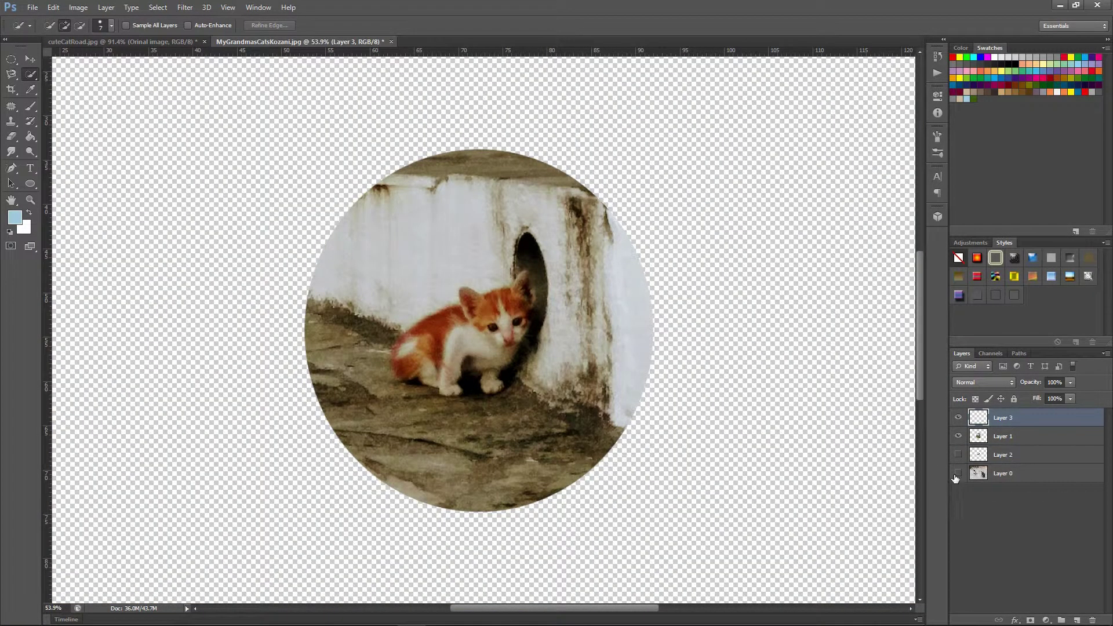
left_click_drag(958, 473, 960, 456)
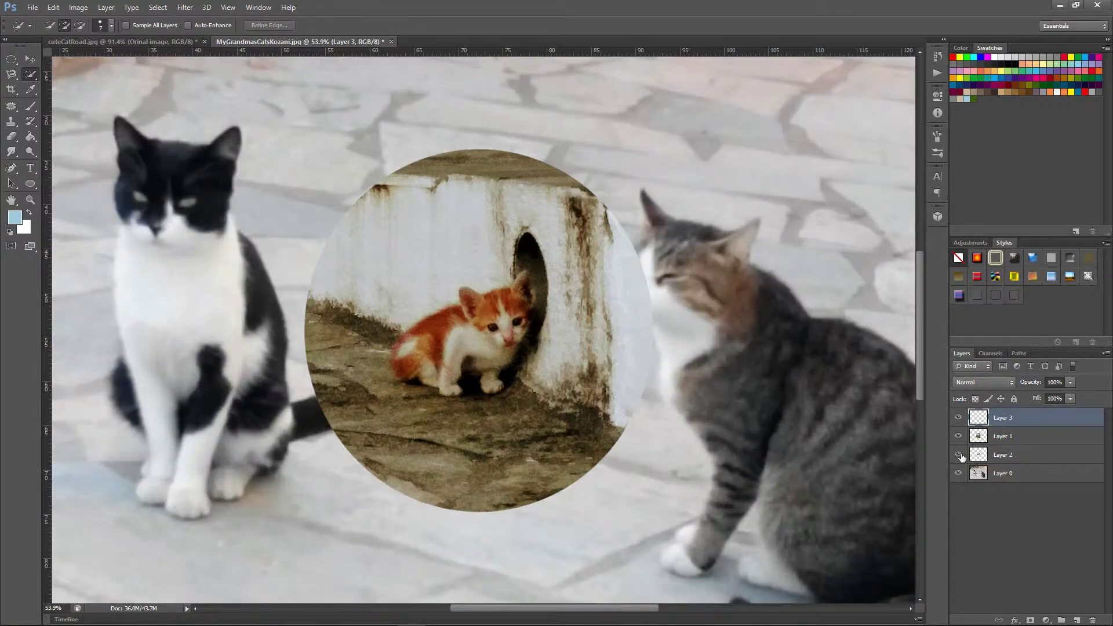
Delete Layer 1, Layer 2 and Layer 3, keeping only Layer 0 with the two cats
left_click(1010, 455)
left_click(1018, 439, "shift")
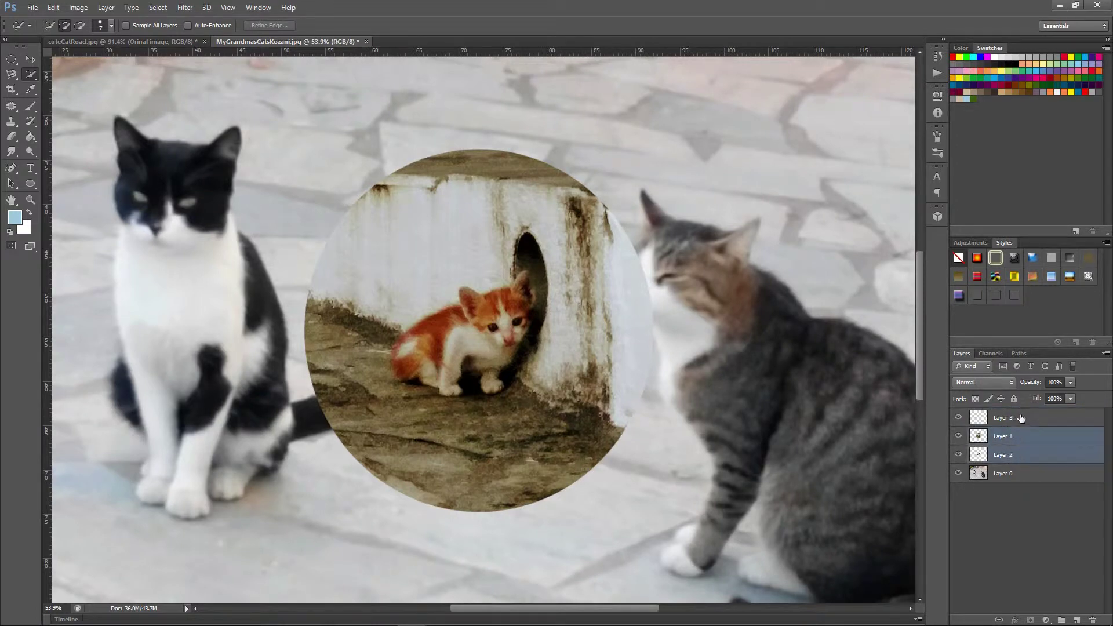
left_click(1020, 417, "shift")
key("Delete")
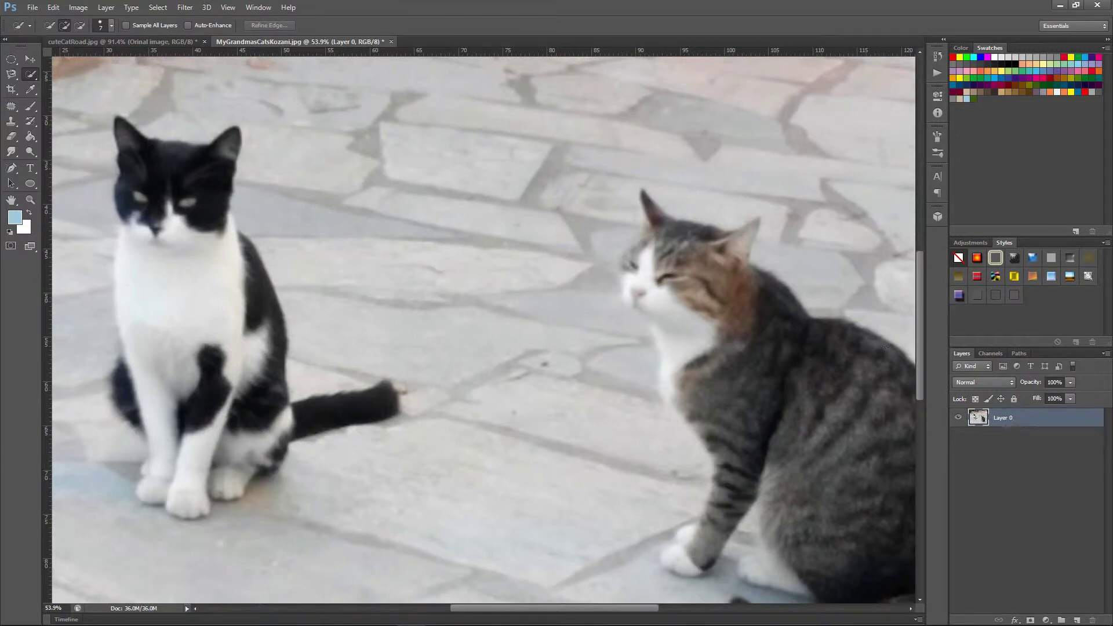
scroll(443, 316, "down", 4)
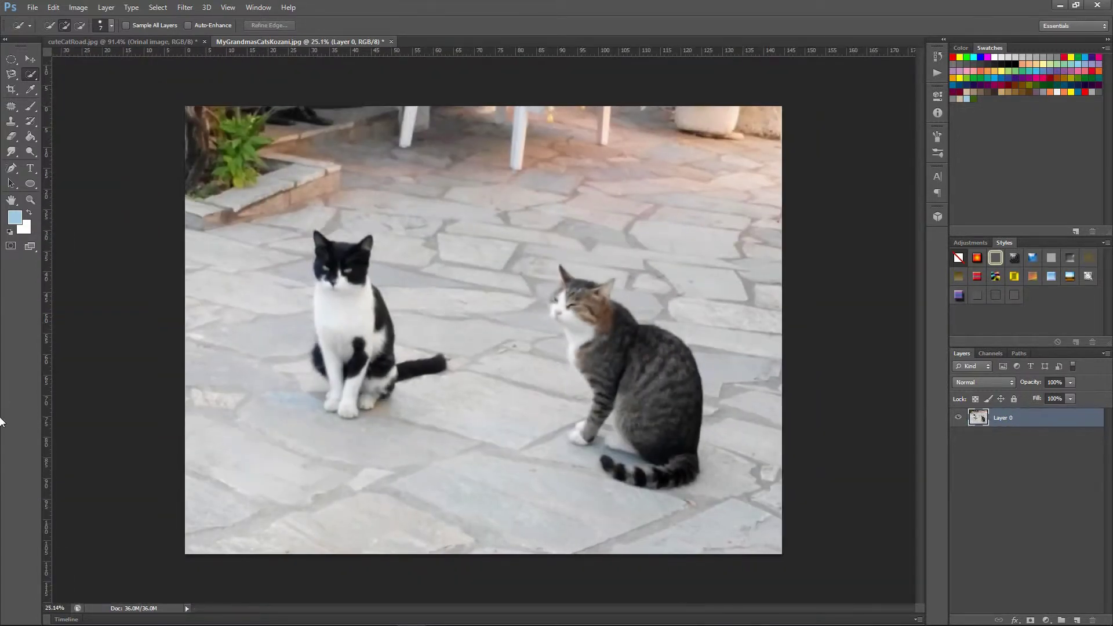
Lock all properties of Layer 0 and unlock the layer again
left_click(1015, 398)
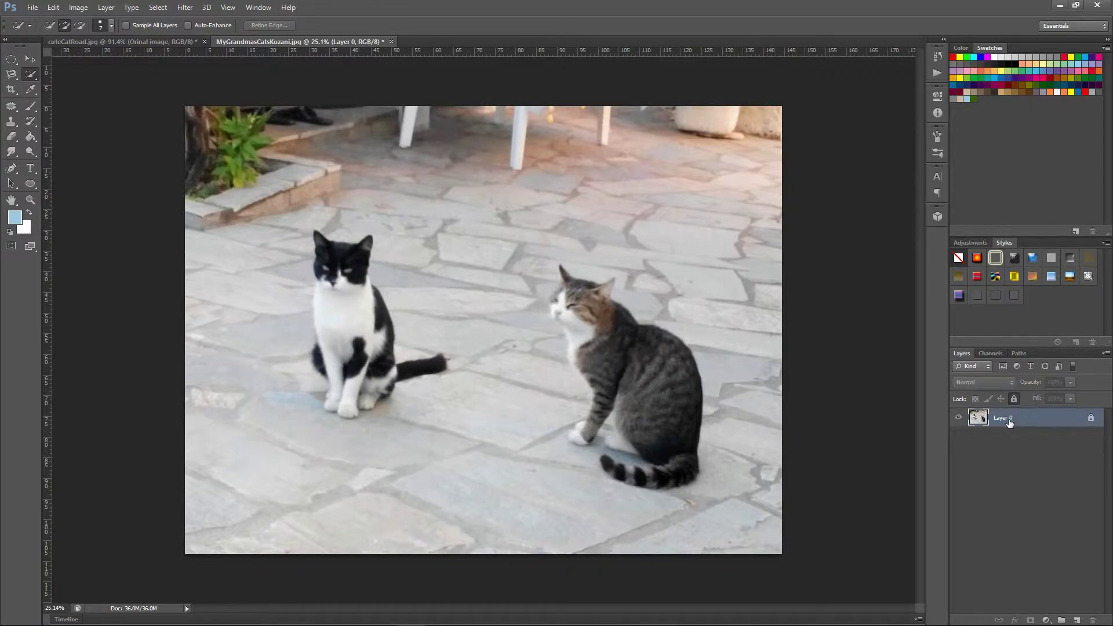
double_click(1066, 422)
left_click(571, 240)
left_click(1014, 399)
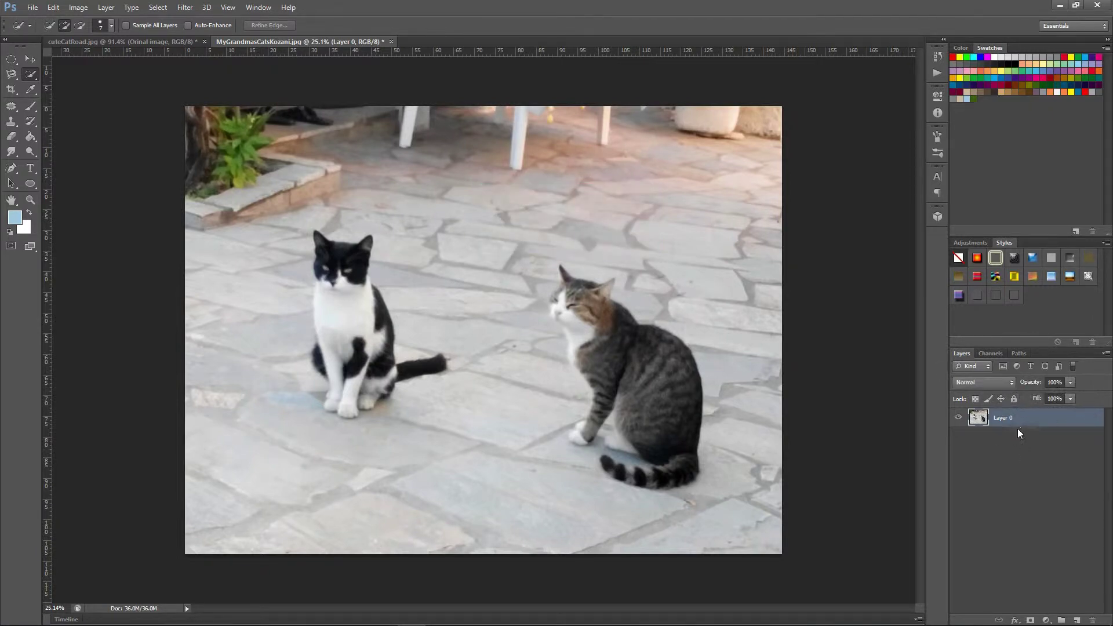
Select the black-and-white cat's head and the tabby cat's head, body and tail with the Quick Selection tool
right_click(33, 74)
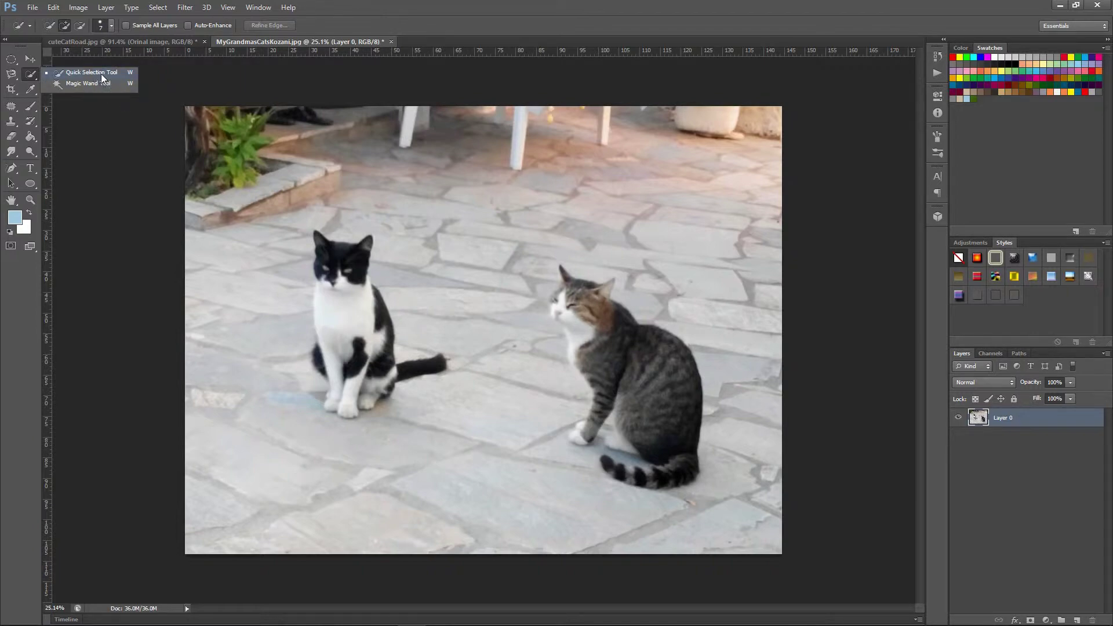
left_click(339, 253)
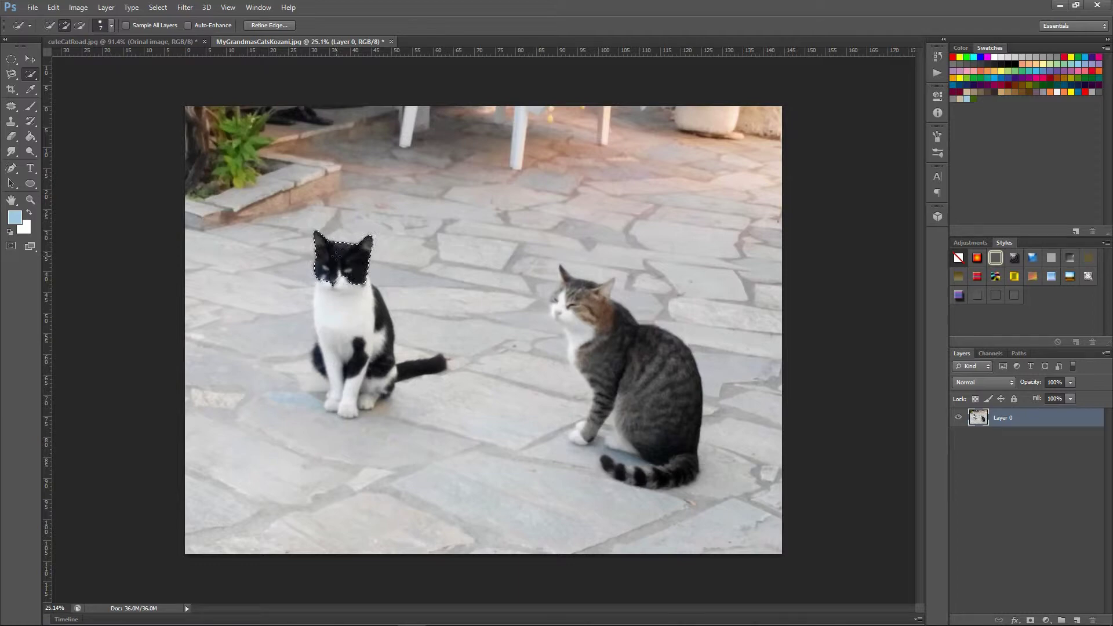
mouse_move(573, 286)
left_mouse_down()
mouse_move(627, 345)
mouse_move(600, 390)
mouse_move(671, 420)
mouse_move(684, 469)
mouse_move(640, 475)
mouse_move(606, 462)
left_mouse_up()
left_click(31, 74)
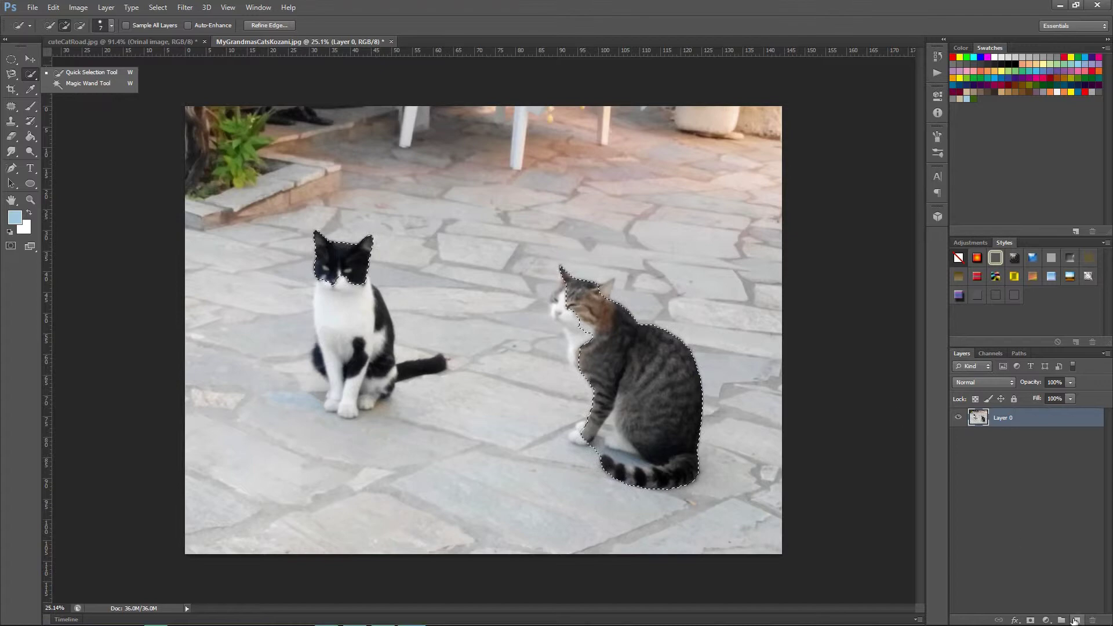
Add a Brightness/Contrast adjustment layer masked to the selected cat areas, and collapse its settings
left_click(1047, 621)
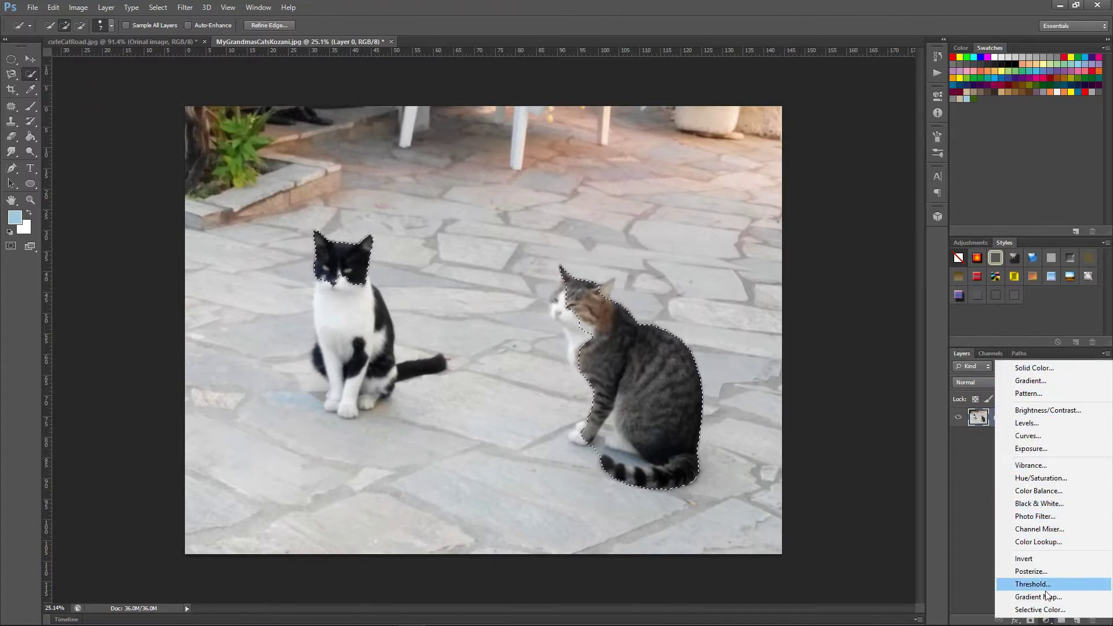
left_click(1042, 411)
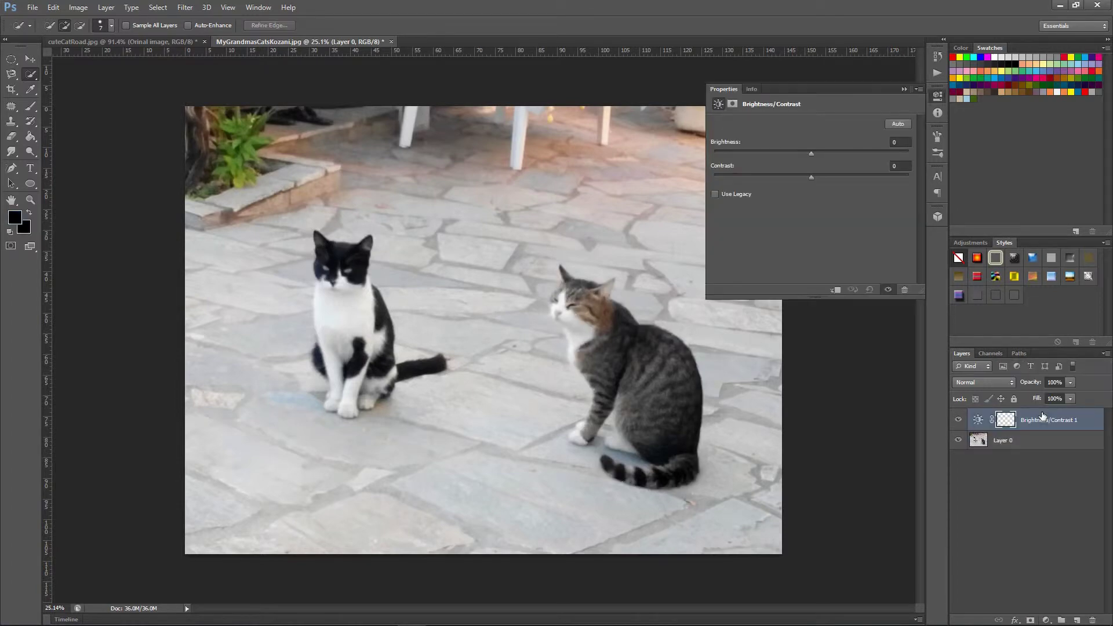
left_click(905, 89)
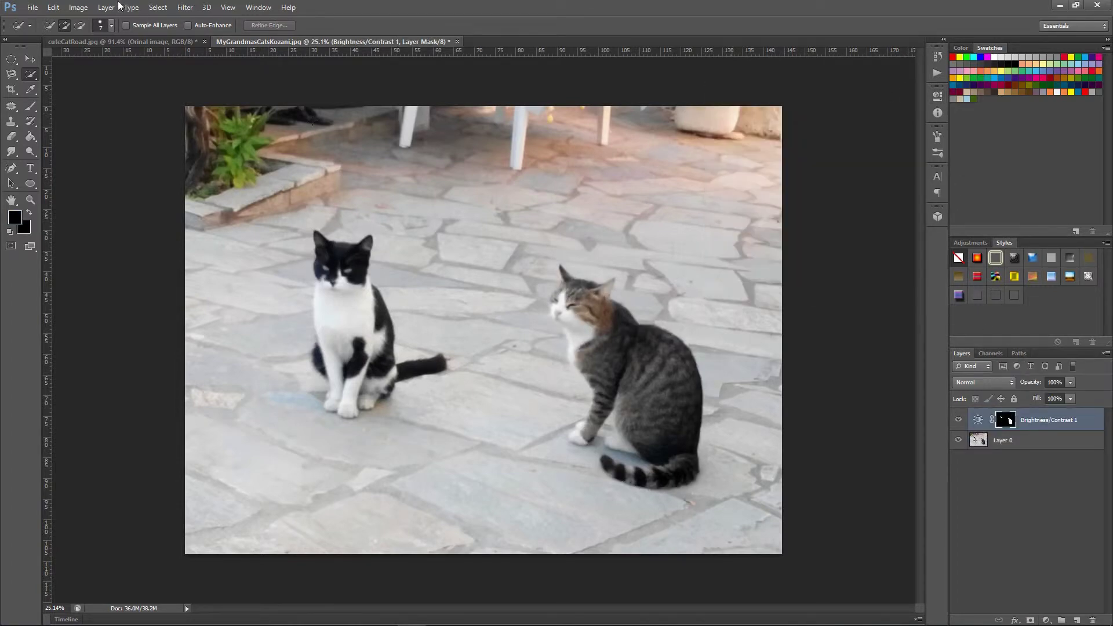
Select the light pavement with the Magic Wand tool, deselect it, and select the pavement again with Contiguous enabled
left_click(32, 76)
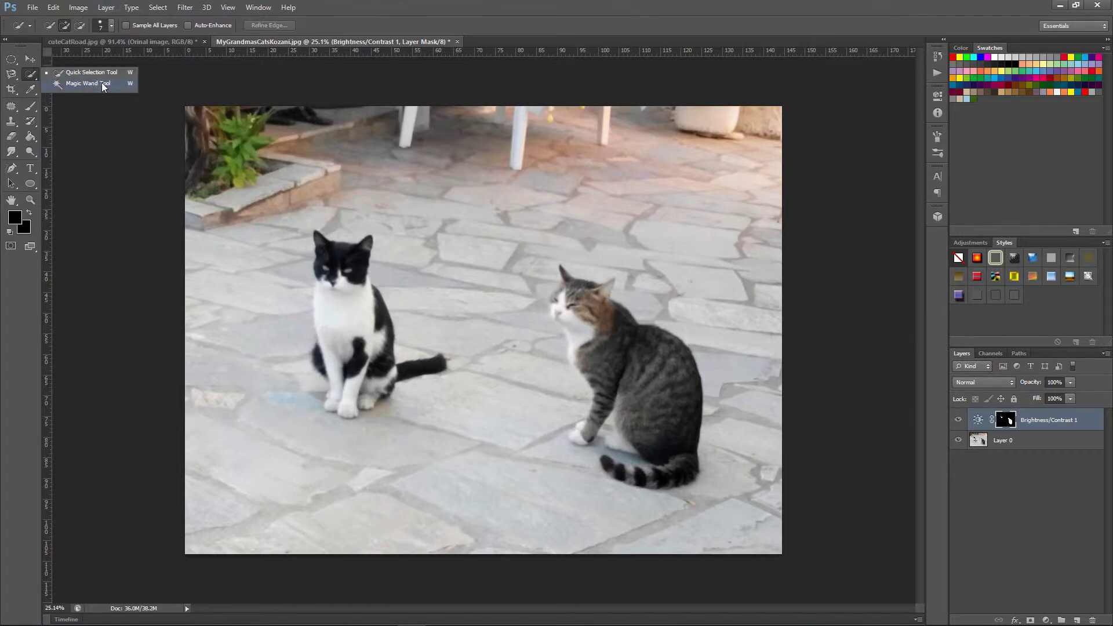
left_click(102, 82)
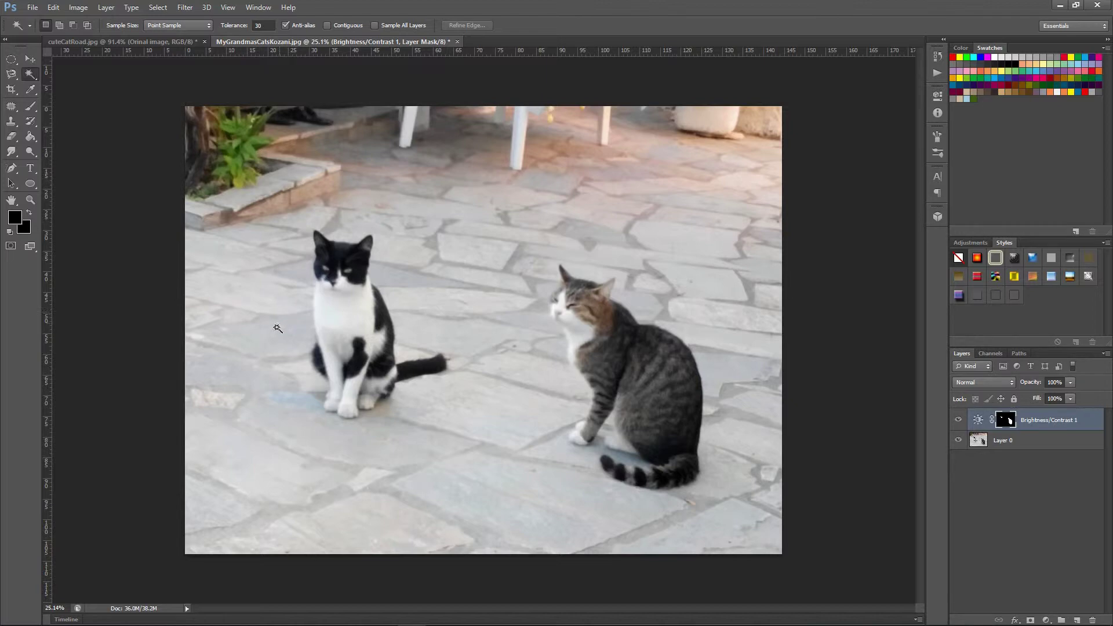
left_click(486, 413)
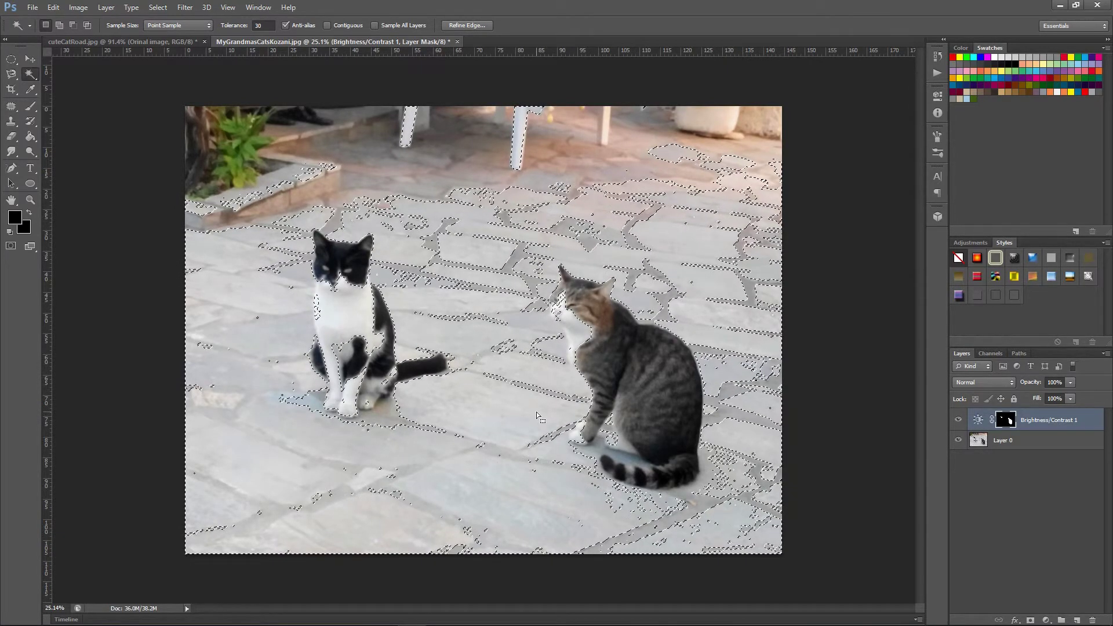
key("ctrl+d")
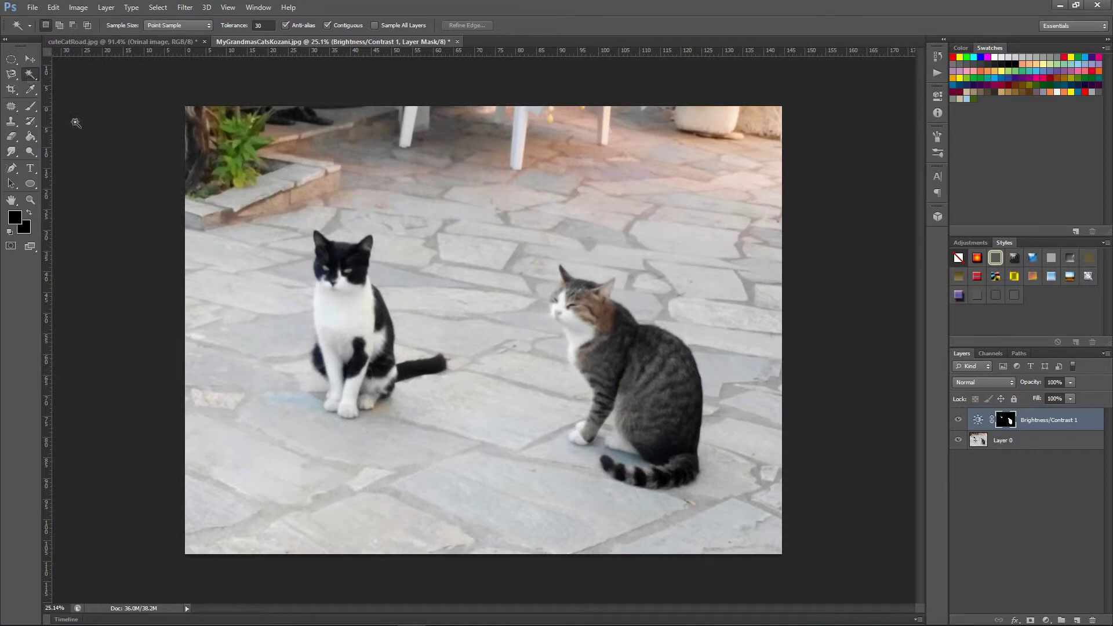
left_click(508, 416)
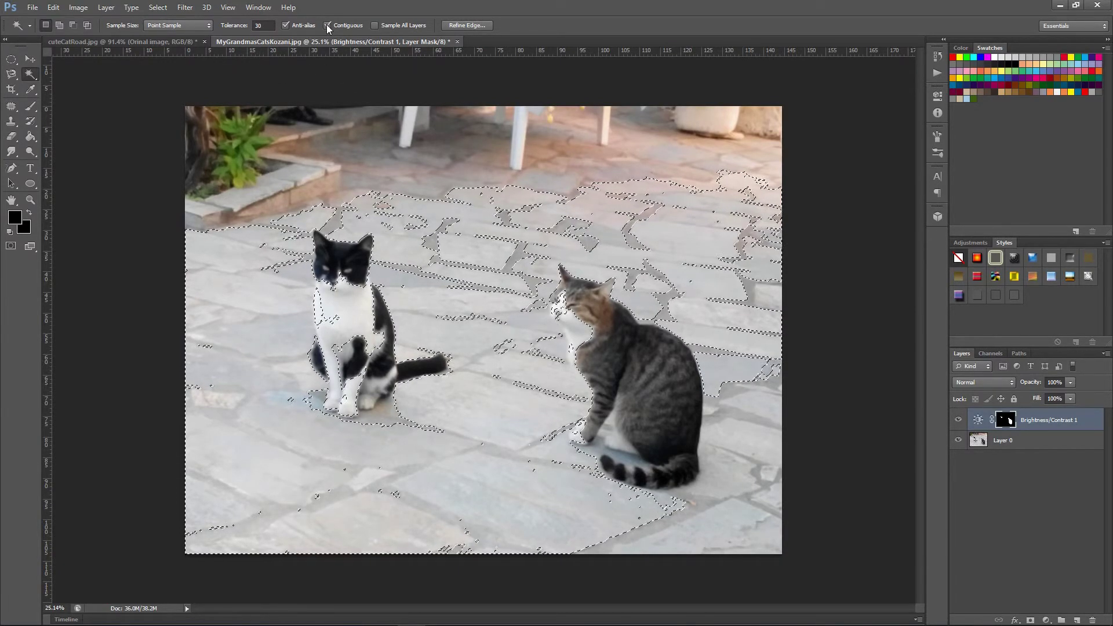
Set the Magic Wand tolerance to 10, try it on two pavement spots behind the cats, and clear each selection
left_click(258, 25)
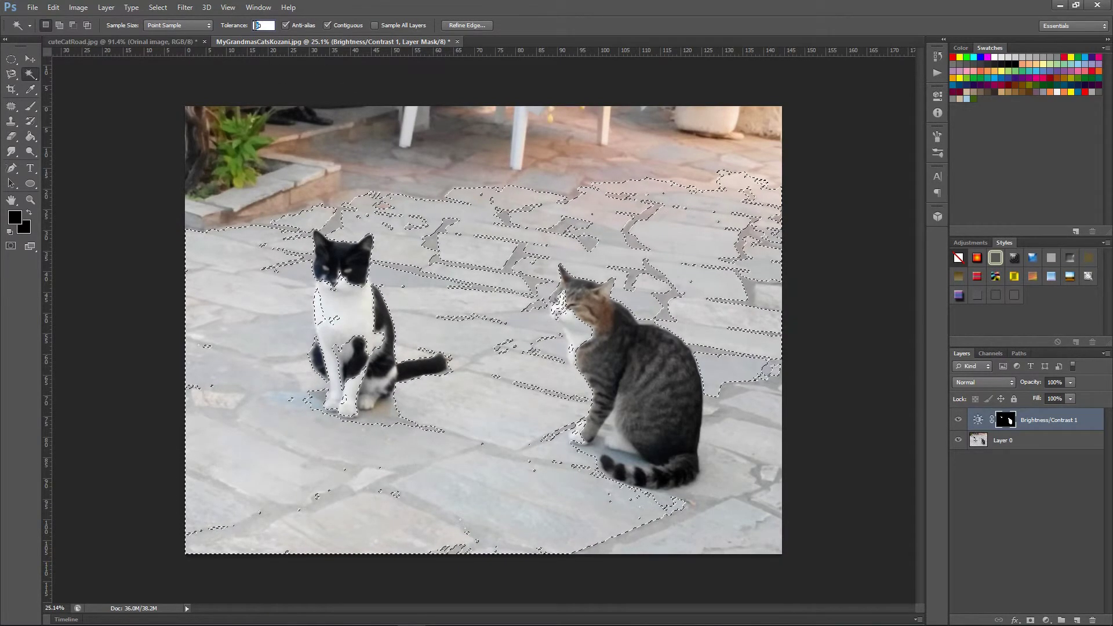
type("10")
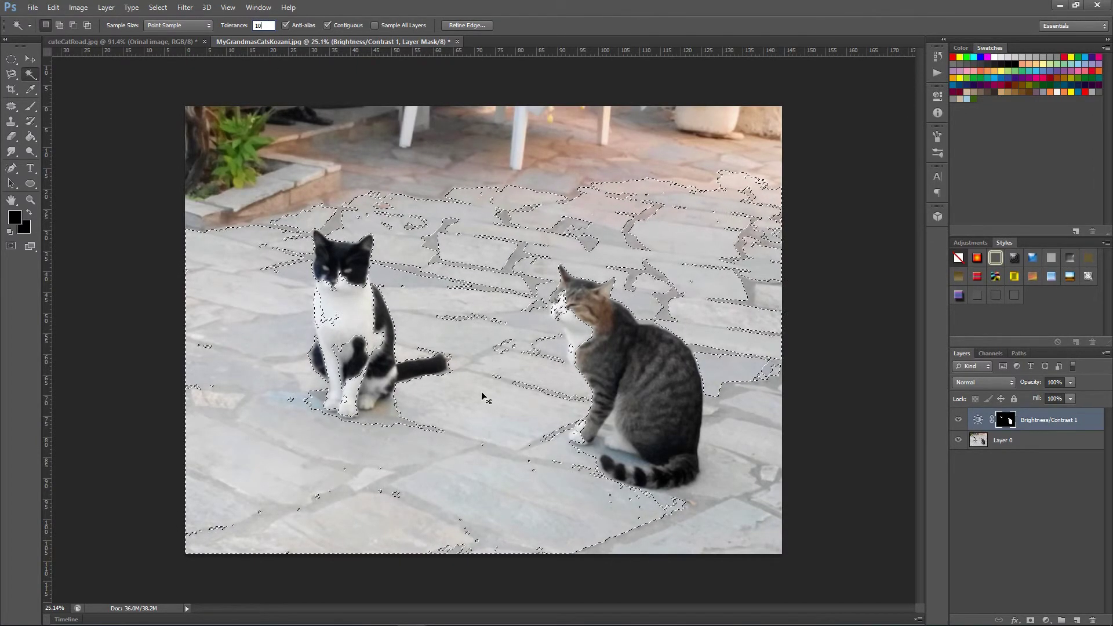
left_click(432, 182)
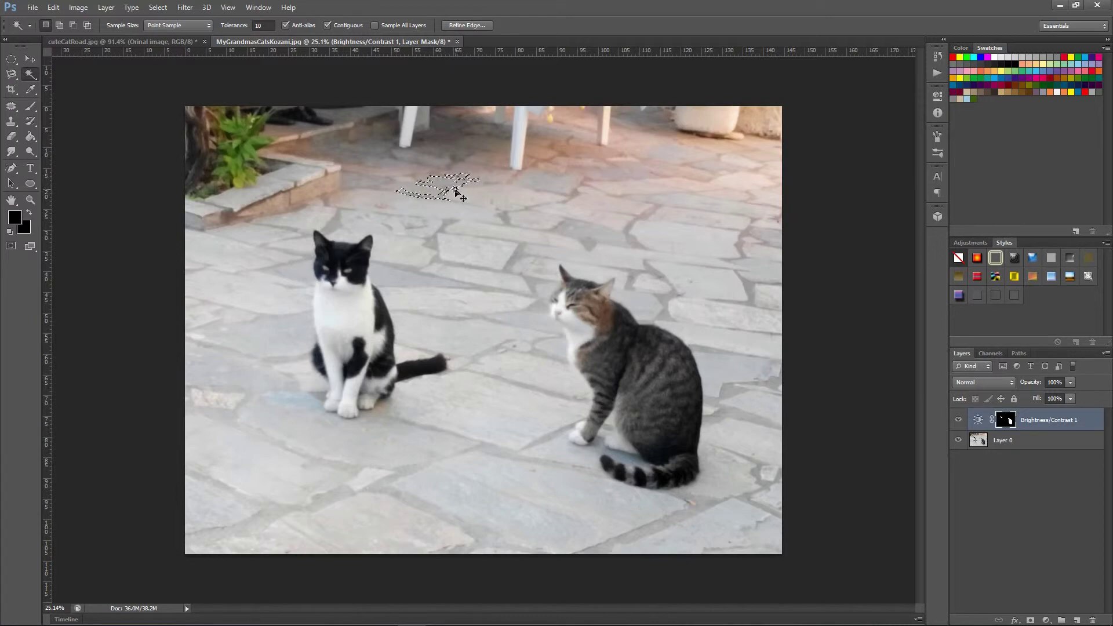
key("ctrl+d")
left_click(361, 182)
key("ctrl+d")
Set the Magic Wand tolerance to 100, sample the pavement near the planter, and deselect
left_click(266, 26)
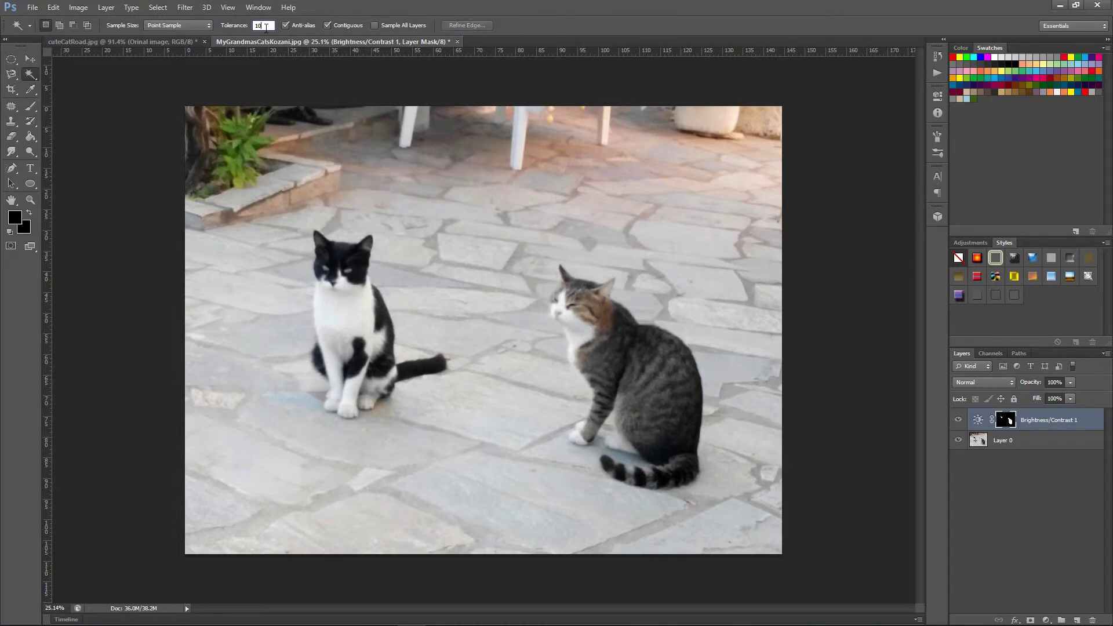
type("100")
left_click(368, 181)
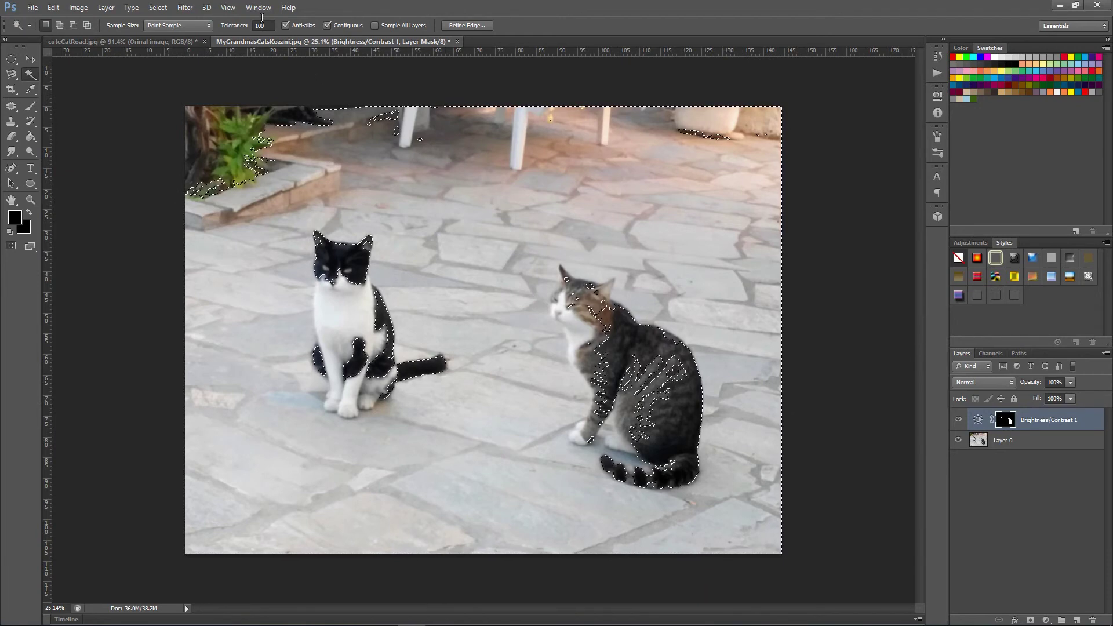
key("ctrl+d")
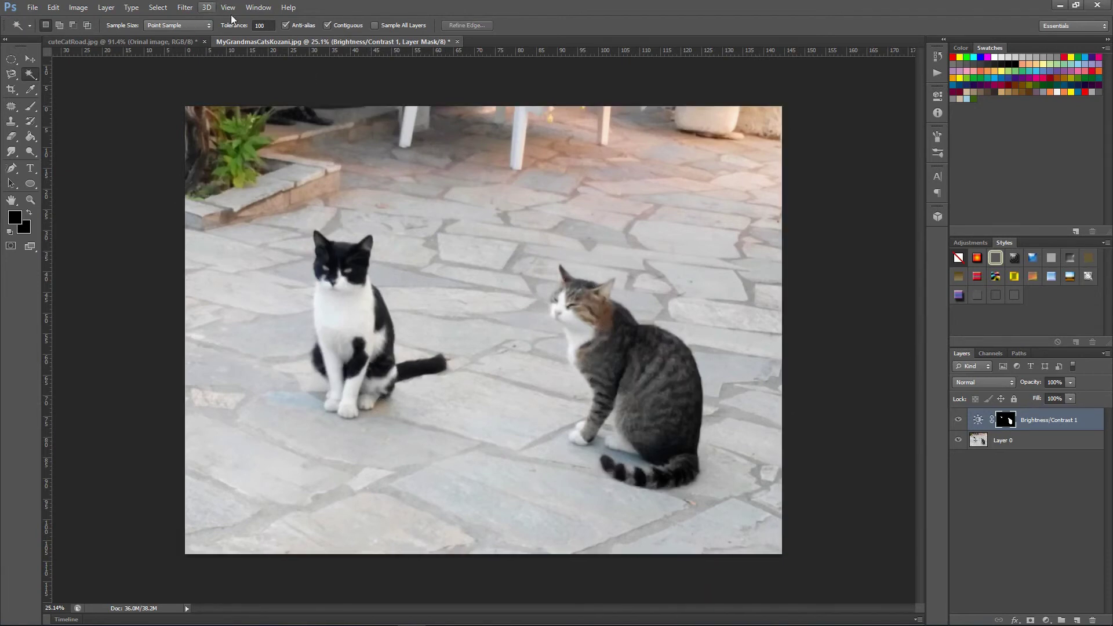
Set the Magic Wand tolerance back to 10 and select a small pavement patch beside the planter
left_click(266, 26)
key("BackSpace")
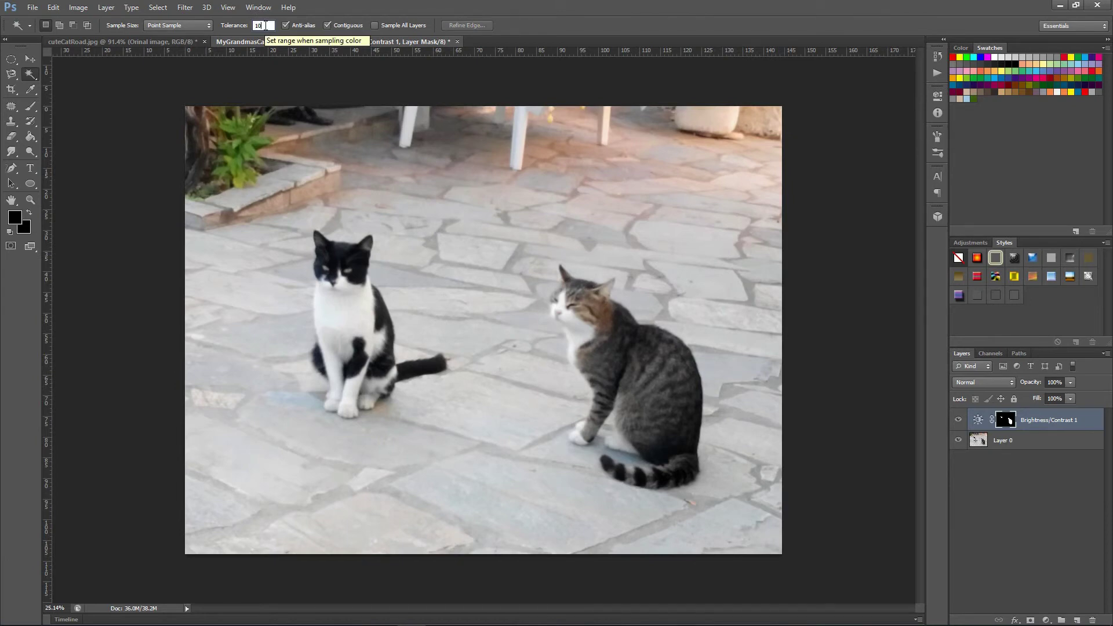
left_click(357, 178)
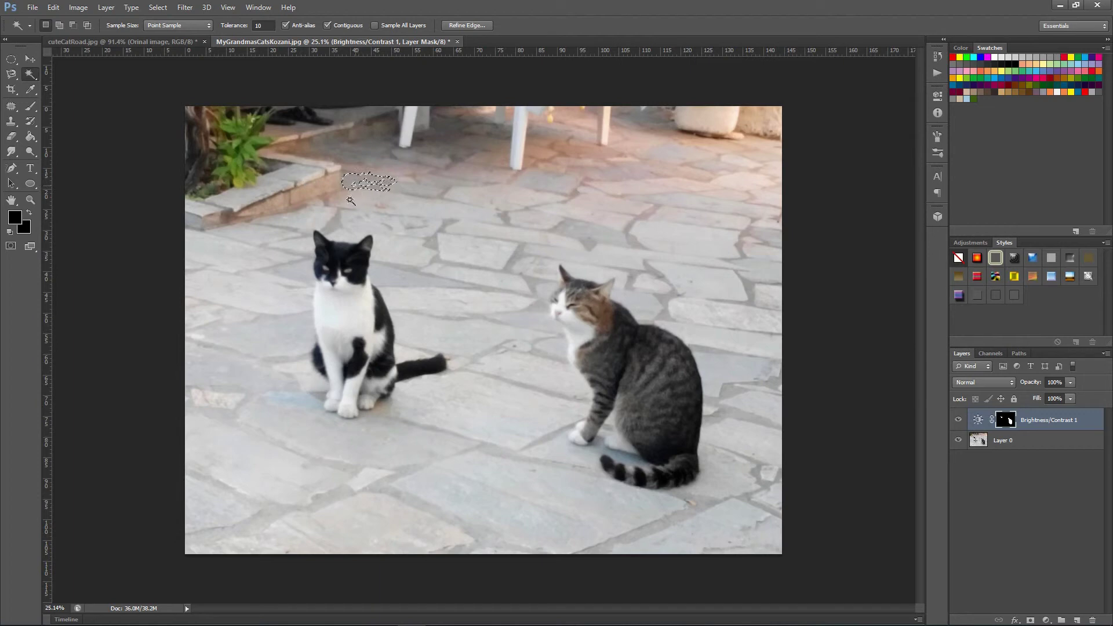
Turn off Contiguous for the Magic Wand and switch to the Brush tool, showing its tool variants
right_click(27, 78)
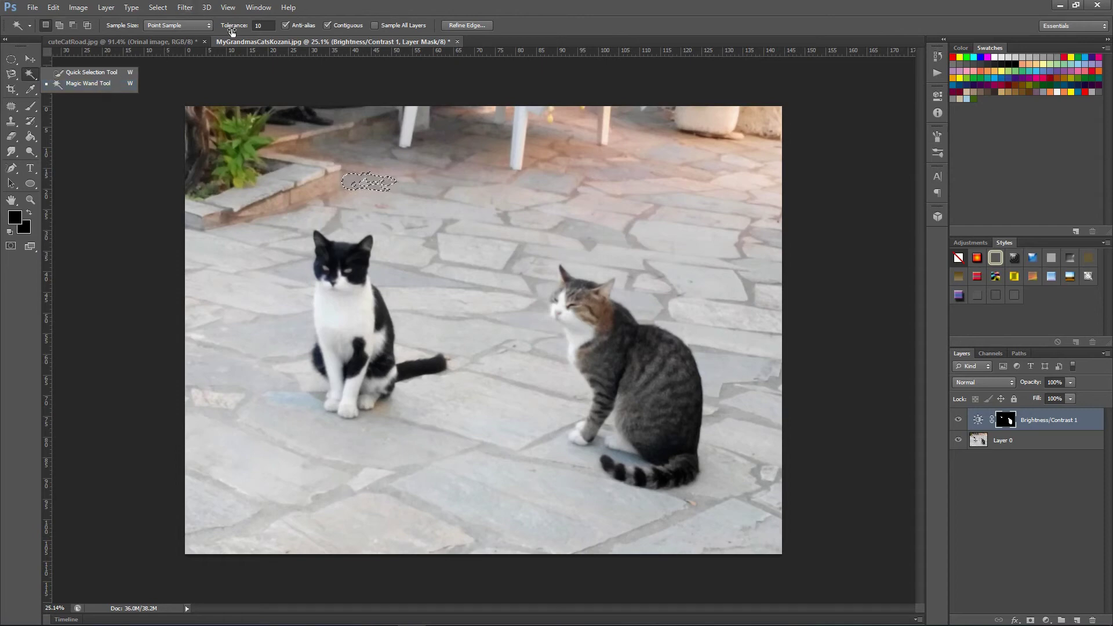
left_click(327, 25)
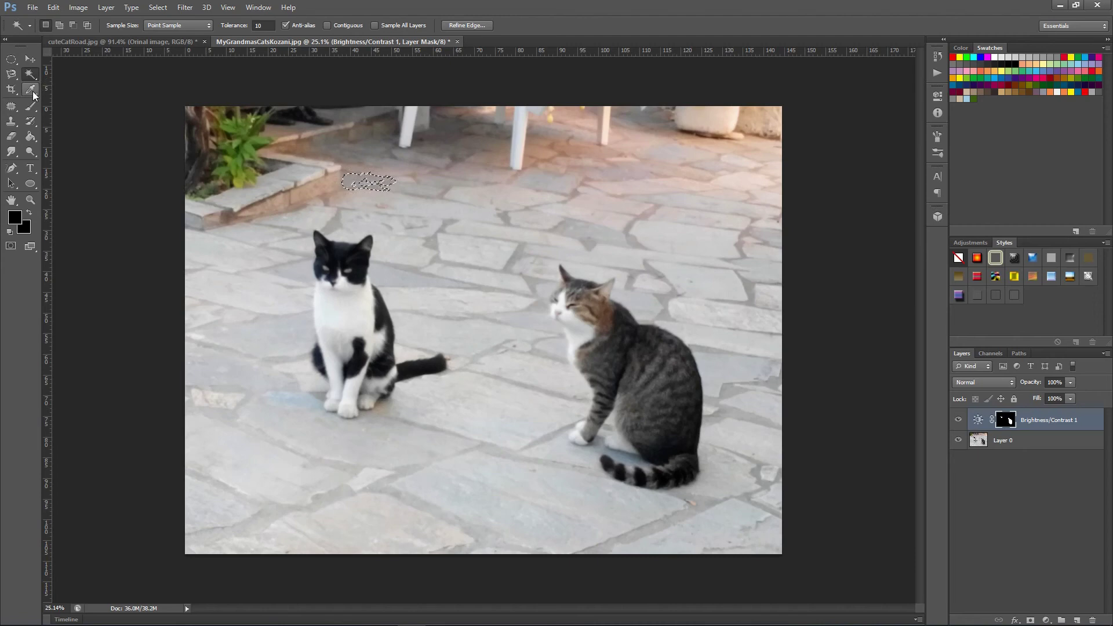
left_click(36, 105)
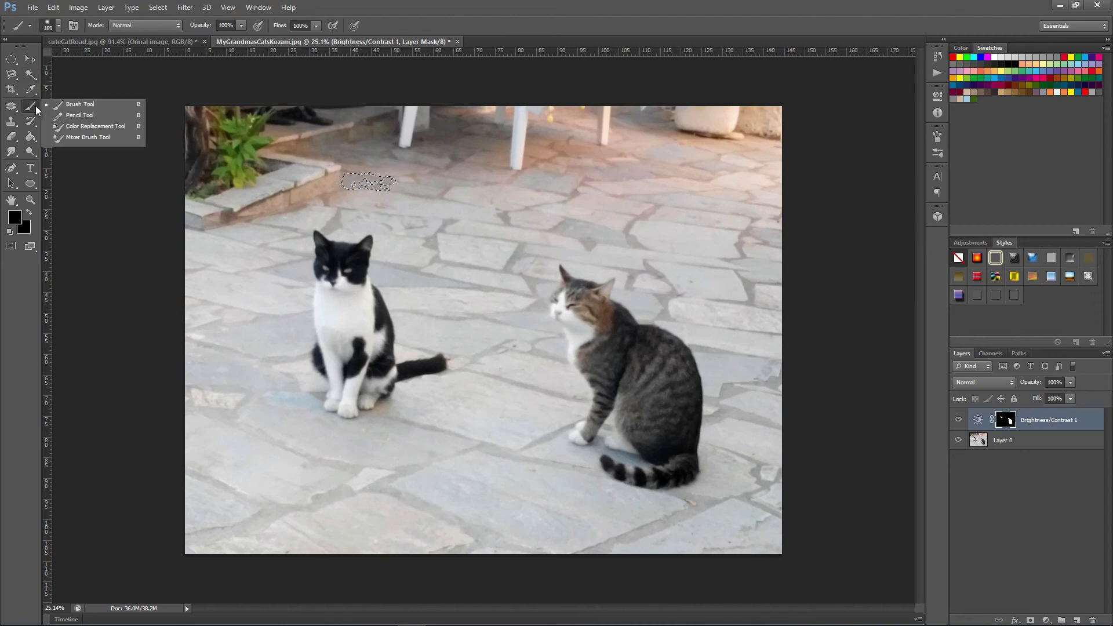